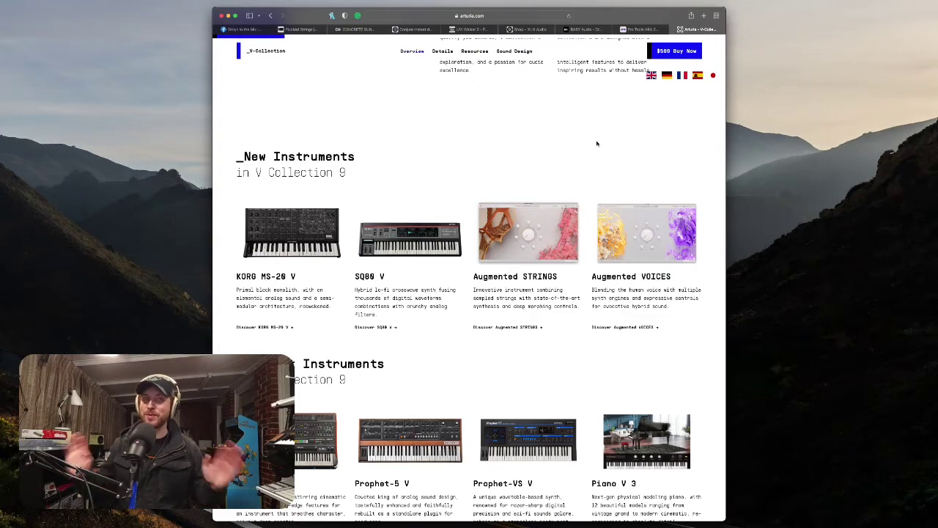
Browse the new and rebuilt instruments on Arturia's V Collection 9 page
{"action": "scroll", "coordinate": [602, 222], "scroll_direction": "down", "scroll_amount": 5}
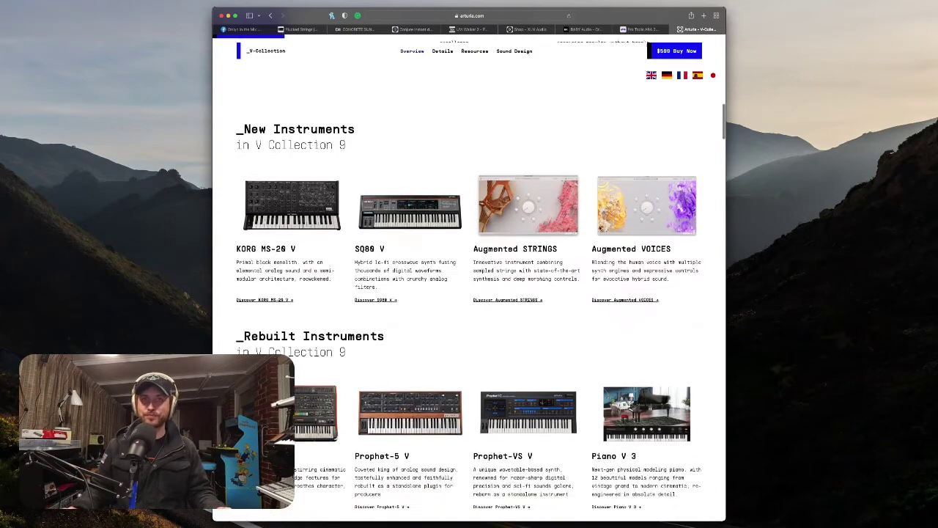
{"action": "scroll", "coordinate": [599, 228], "scroll_direction": "up", "scroll_amount": 1}
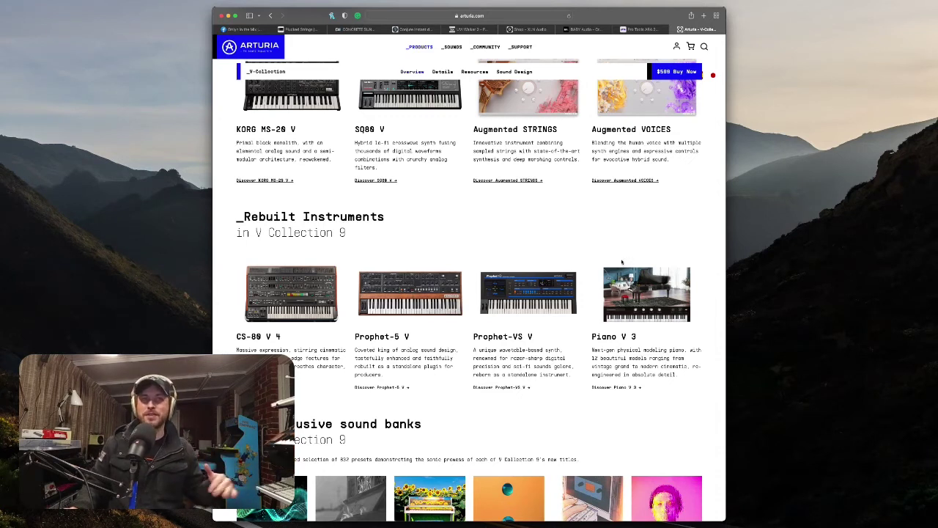
{"action": "scroll", "coordinate": [598, 269], "scroll_direction": "up", "scroll_amount": 3}
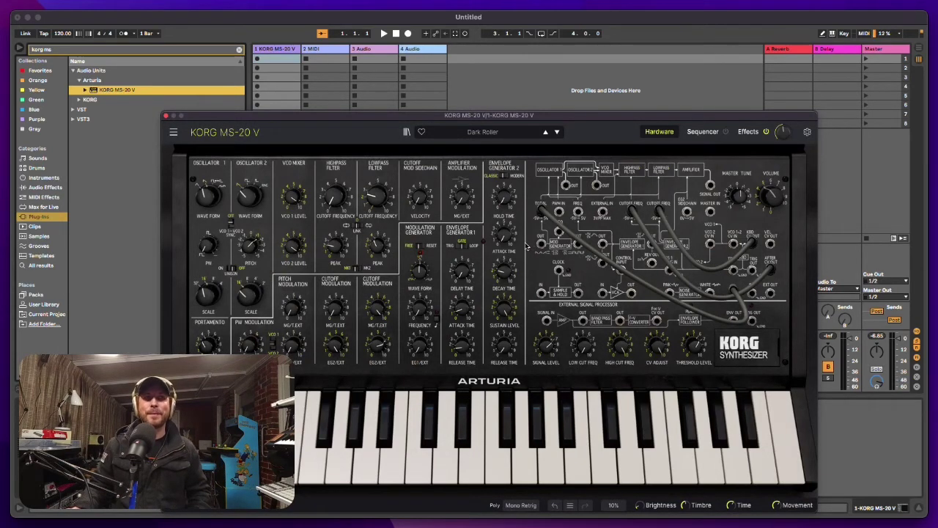
Switch to Ableton Live and move the KORG MS-20 V plugin window higher on the screen
{"action": "left_click_drag", "start_coordinate": [571, 117], "coordinate": [556, 75]}
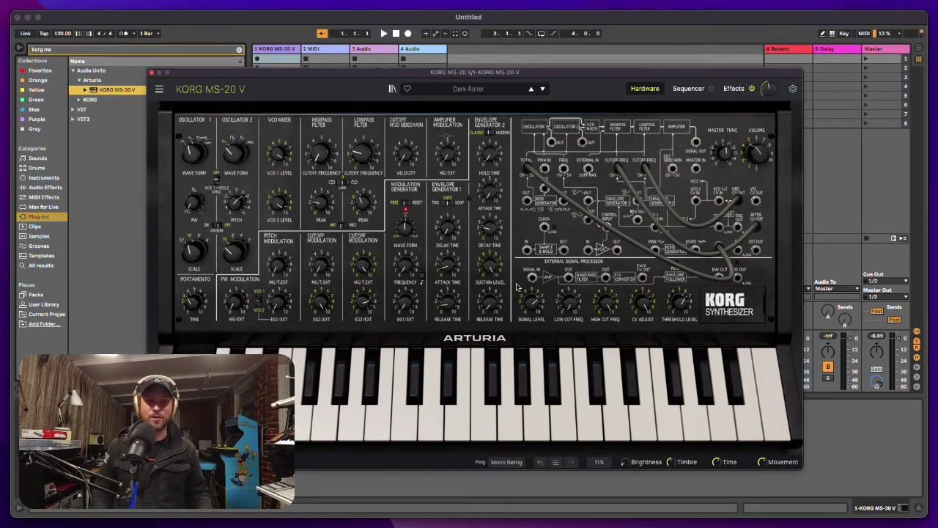
{"action": "left_click", "coordinate": [522, 473]}
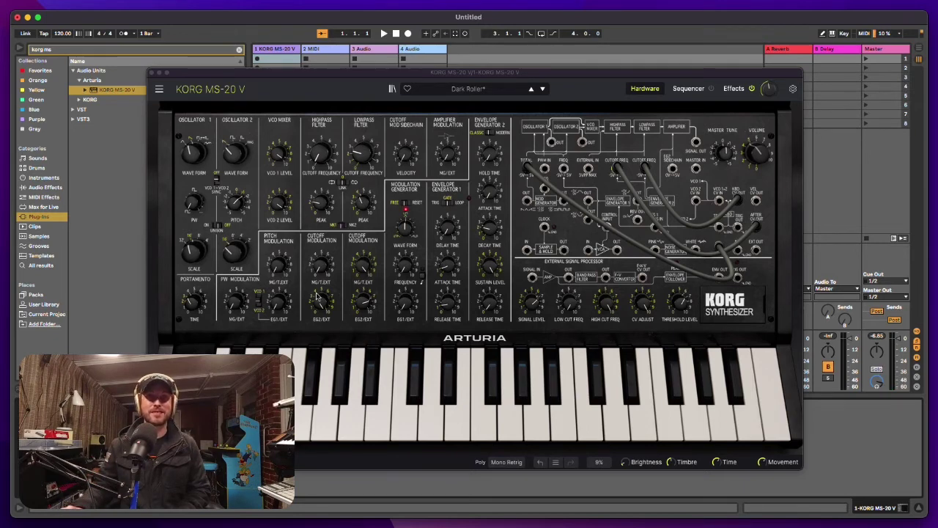
Try out the waveform, pulse width, pitch and scale controls of the two oscillators on the Dark Roller preset
{"action": "left_click", "coordinate": [196, 155]}
{"action": "left_click_drag", "start_coordinate": [194, 156], "coordinate": [196, 128]}
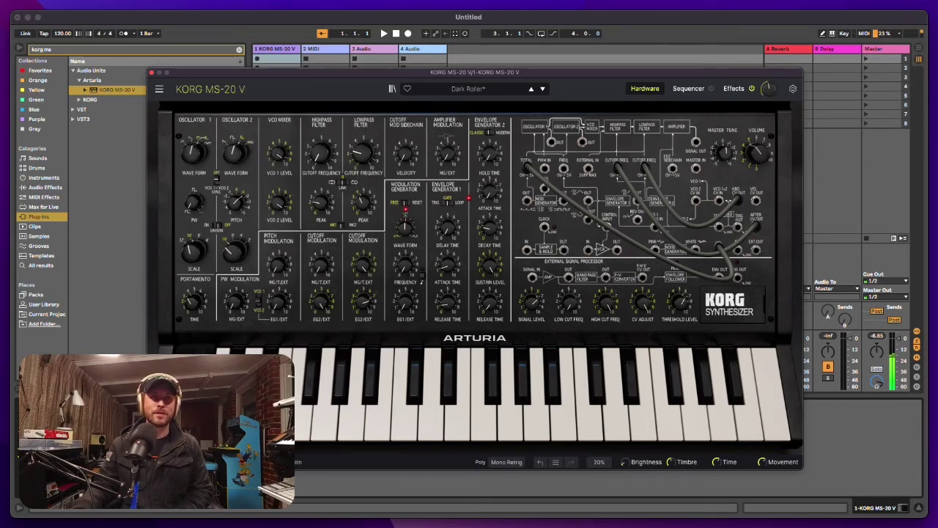
{"action": "left_click_drag", "start_coordinate": [192, 198], "coordinate": [195, 154]}
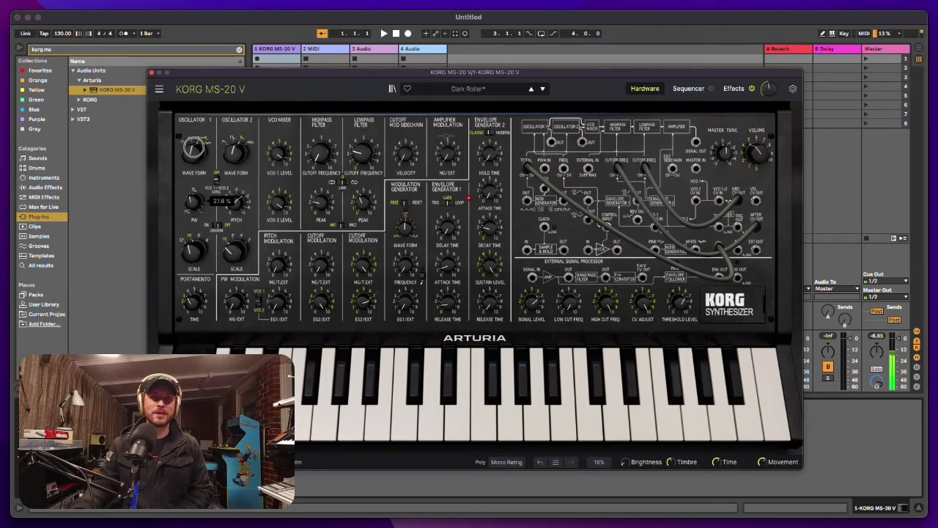
{"action": "left_click_drag", "start_coordinate": [236, 203], "coordinate": [236, 187]}
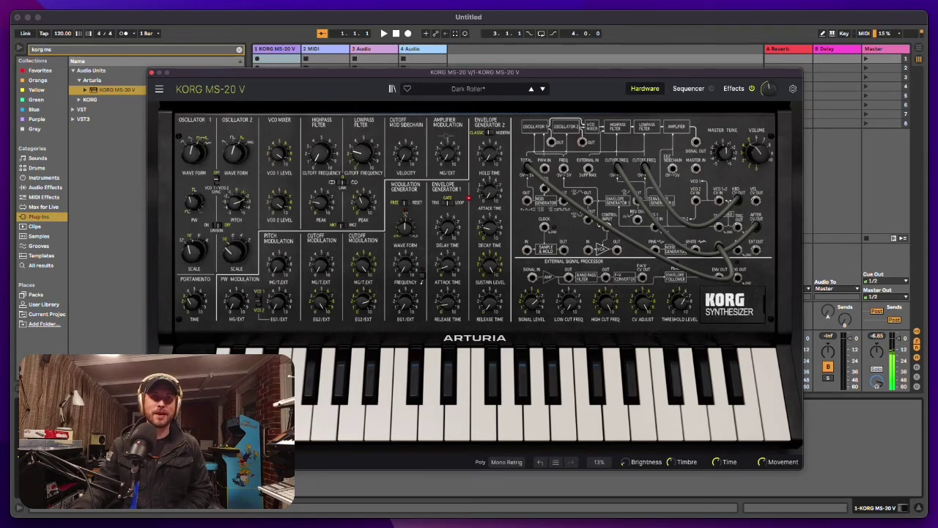
{"action": "left_click_drag", "start_coordinate": [194, 254], "coordinate": [243, 161]}
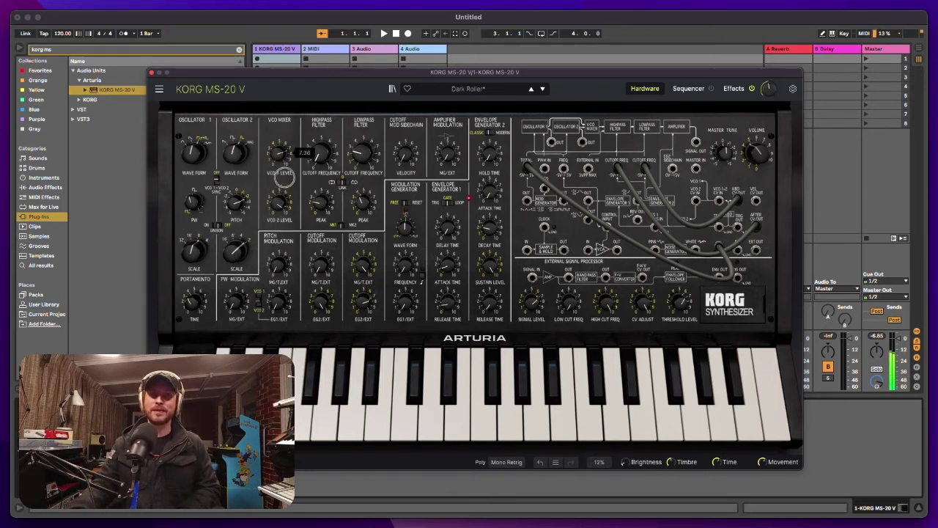
Adjust the highpass cutoff, raise the lowpass cutoff frequency and turn up the synthesizer's volume slightly
{"action": "left_click_drag", "start_coordinate": [318, 156], "coordinate": [323, 196]}
{"action": "left_click_drag", "start_coordinate": [359, 151], "coordinate": [365, 94]}
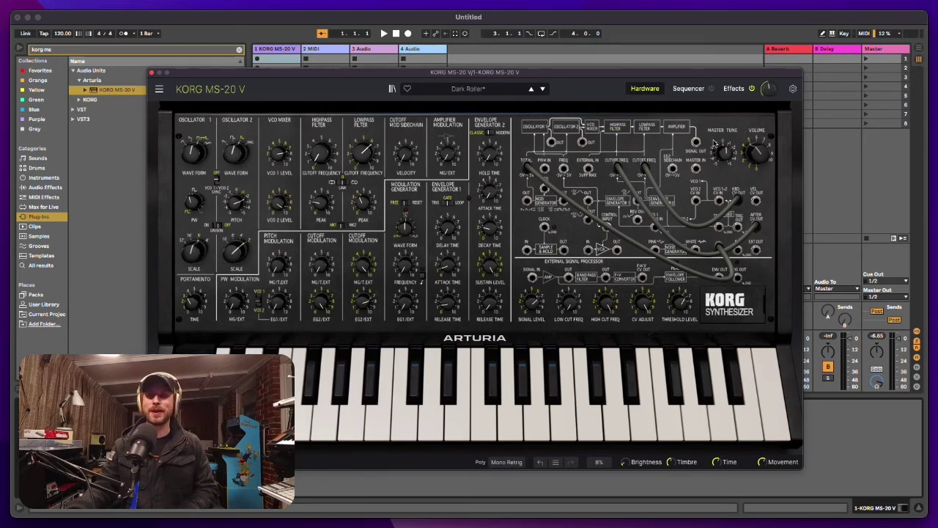
{"action": "left_click_drag", "start_coordinate": [756, 151], "coordinate": [752, 131]}
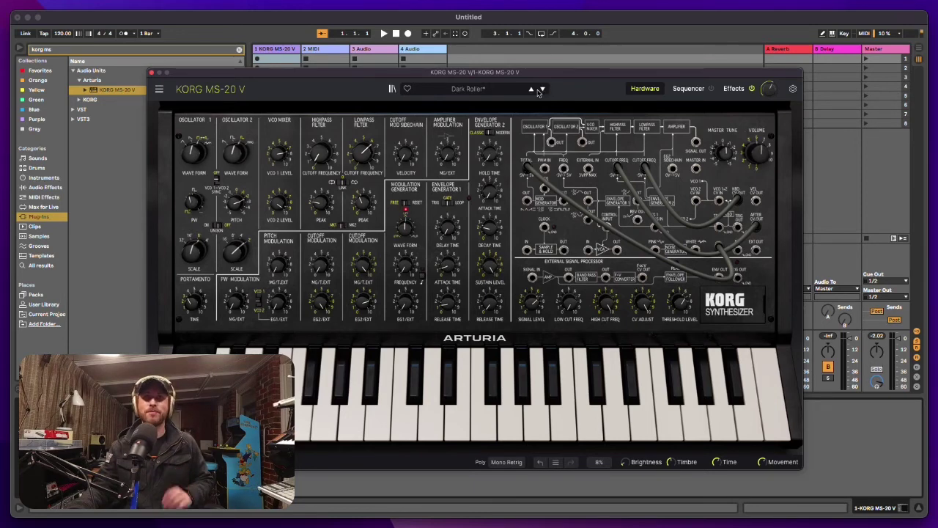
Audition neighbouring presets, going through Mark One and Damascus to Beacon Beach
{"action": "left_click", "coordinate": [533, 89]}
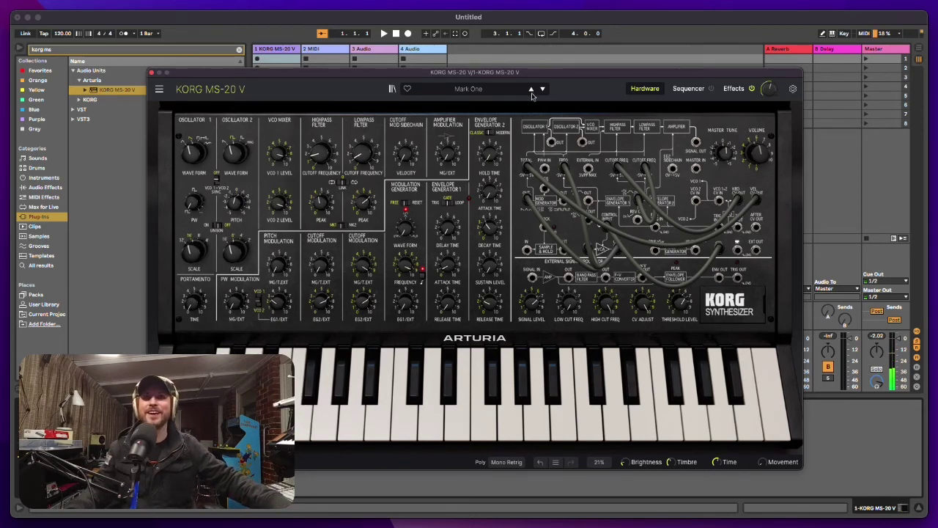
{"action": "left_click", "coordinate": [533, 91]}
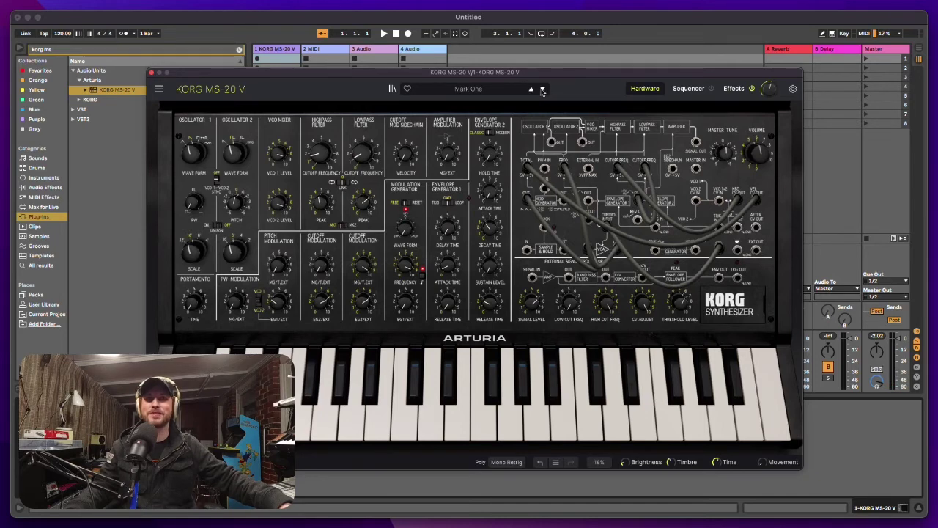
{"action": "left_click", "coordinate": [542, 91]}
{"action": "left_click", "coordinate": [542, 91]}
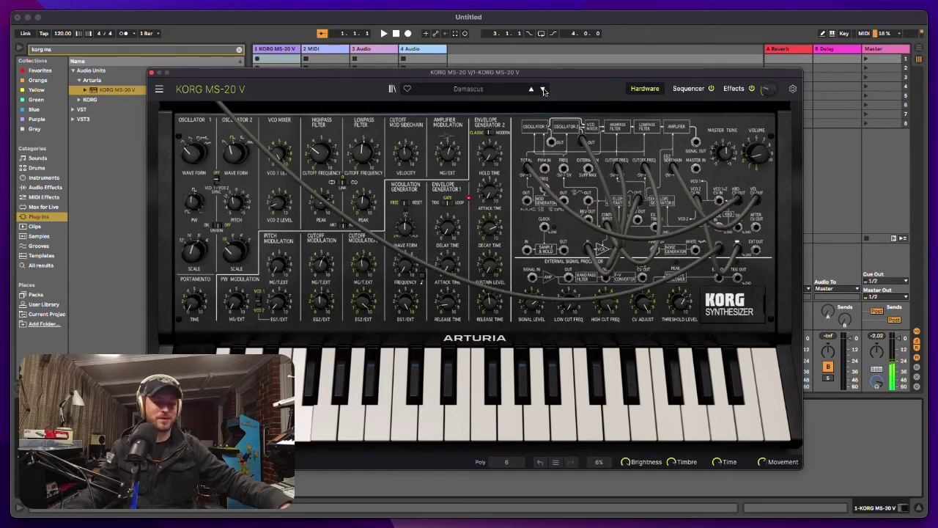
{"action": "left_click", "coordinate": [543, 91]}
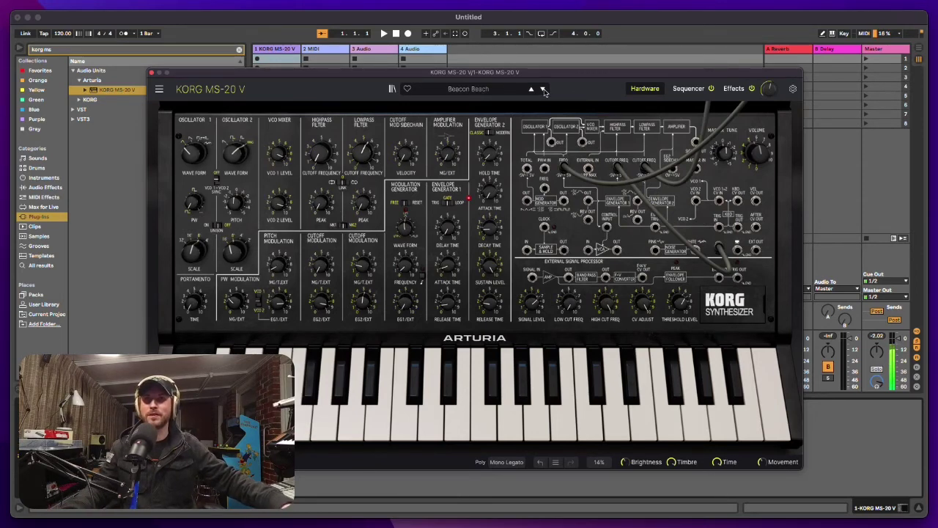
Show the synthesizer's sequencer and adjust the channel B value and channel C portamento of step 2
{"action": "left_click", "coordinate": [689, 88]}
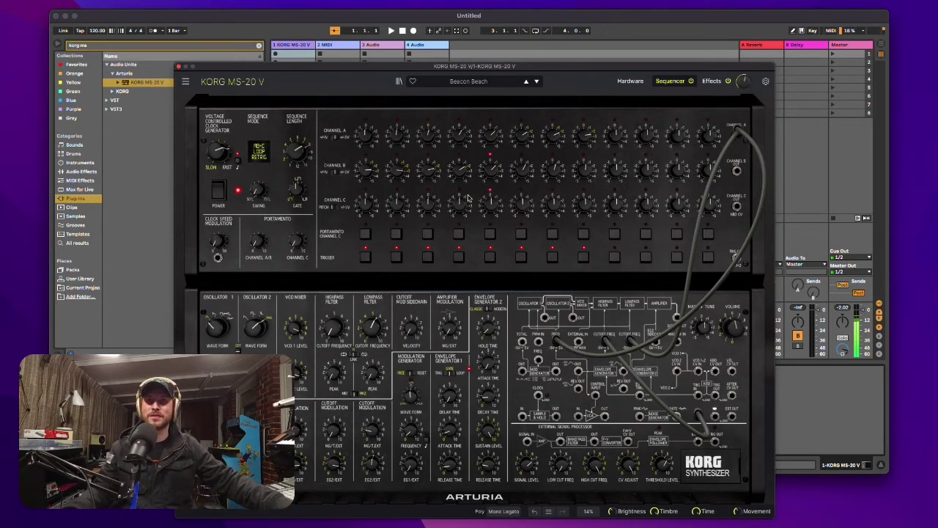
{"action": "left_click_drag", "start_coordinate": [400, 177], "coordinate": [391, 234]}
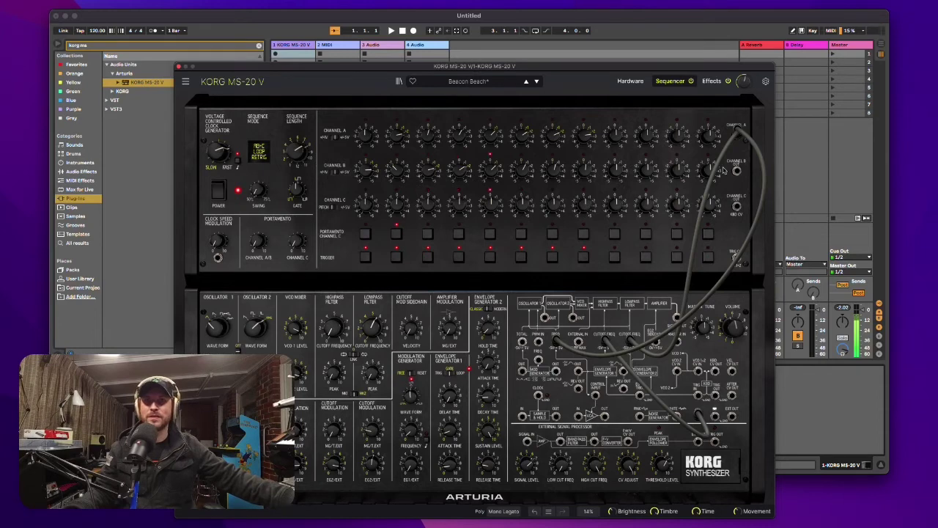
Load the Abscess preset from the Sequence category and audition 2 Voices Milk, Machine Gun Madness and Beacon Beach
{"action": "left_click", "coordinate": [493, 85]}
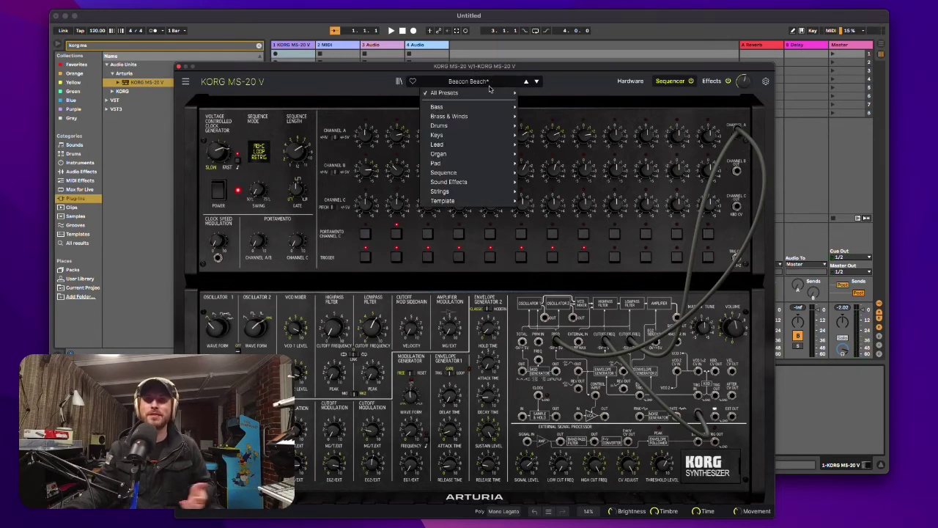
{"action": "mouse_move", "coordinate": [478, 174]}
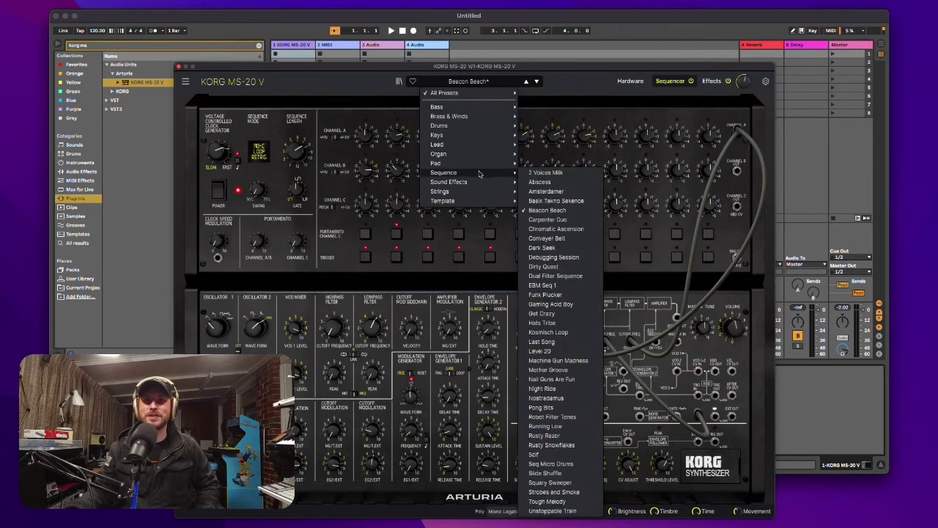
{"action": "left_click", "coordinate": [542, 182]}
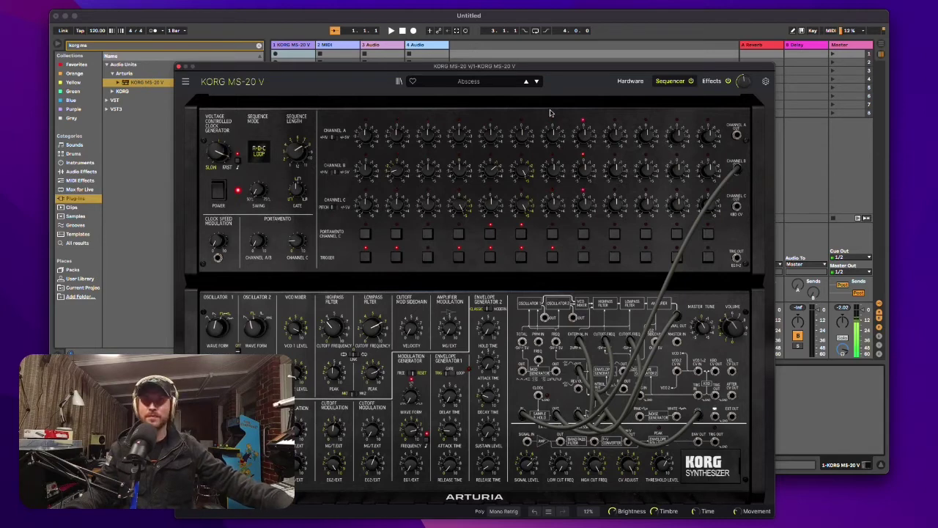
{"action": "left_click", "coordinate": [527, 83]}
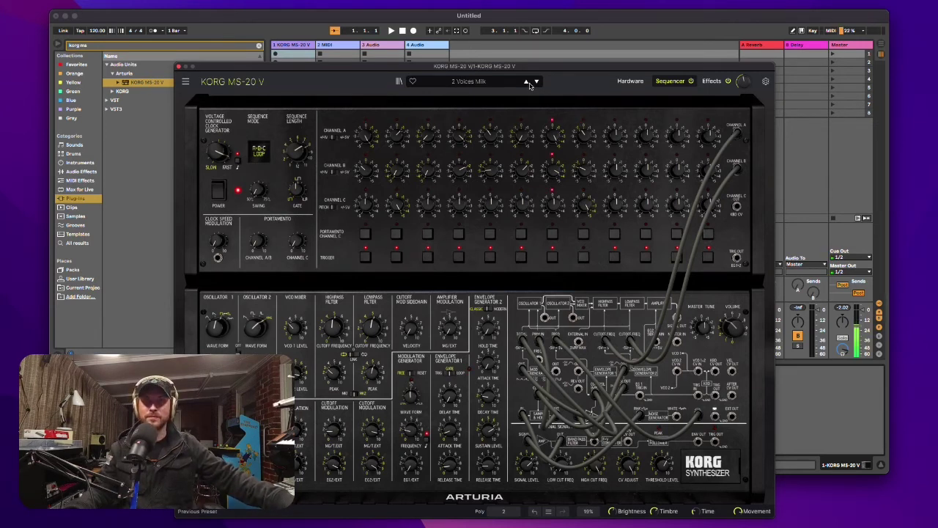
{"action": "left_click", "coordinate": [527, 82]}
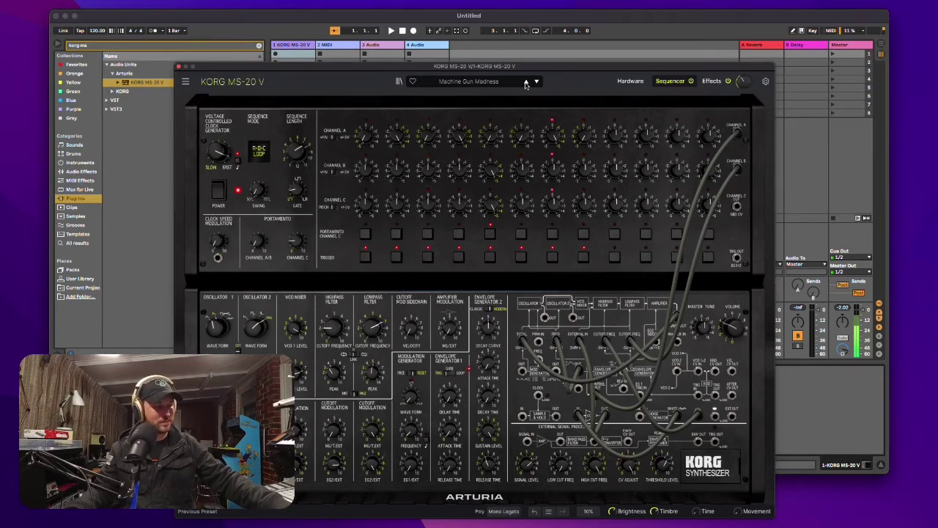
{"action": "left_click", "coordinate": [527, 82]}
{"action": "left_click", "coordinate": [527, 82]}
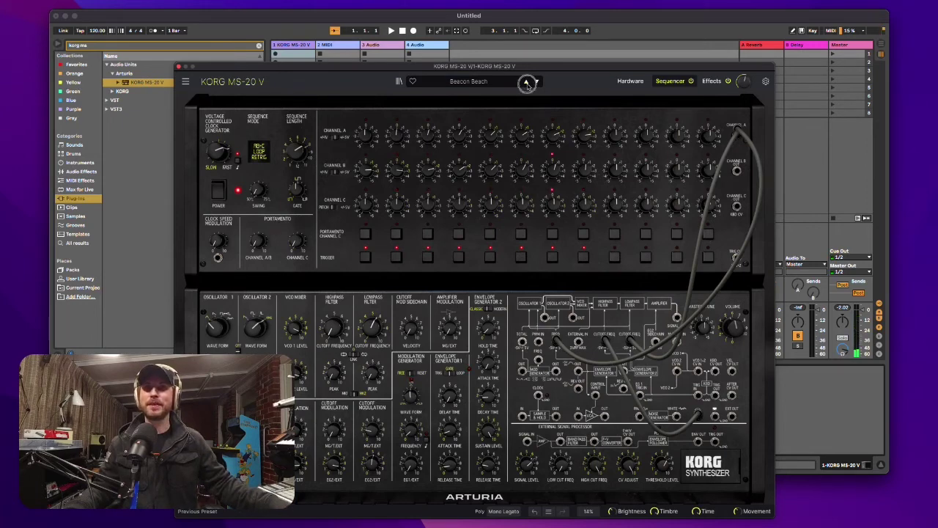
Step forward through the sequence presets, passing 2 Voices Milk, until Basik Tekno Sekence is loaded
{"action": "left_click", "coordinate": [538, 82]}
{"action": "left_click", "coordinate": [538, 82]}
{"action": "left_click", "coordinate": [538, 82]}
{"action": "left_click", "coordinate": [538, 82]}
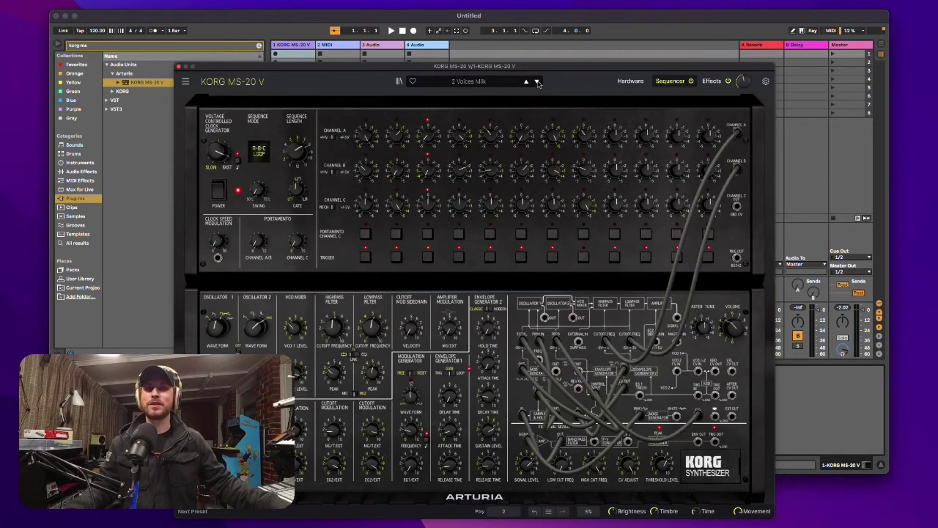
{"action": "left_click", "coordinate": [537, 82]}
{"action": "left_click", "coordinate": [538, 82]}
{"action": "left_click", "coordinate": [538, 82]}
{"action": "left_click", "coordinate": [537, 82]}
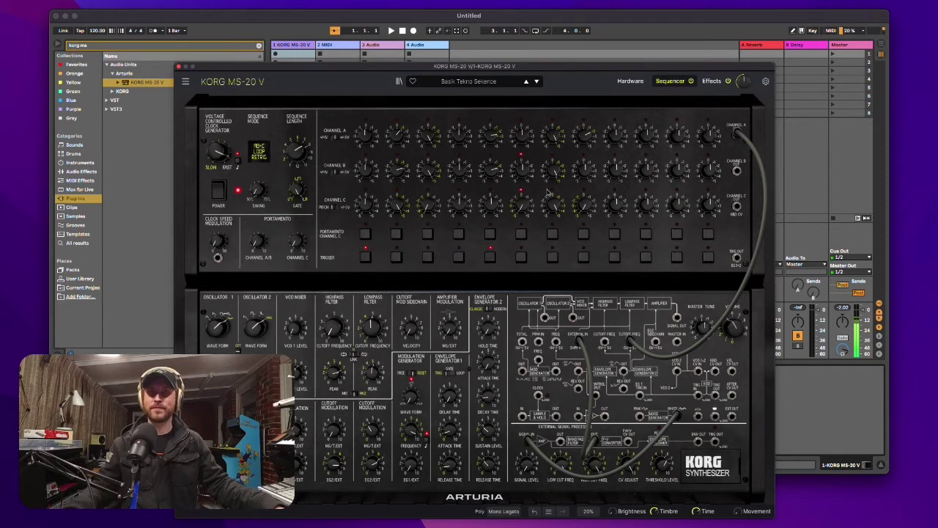
Adjust the cutoff modulation velocity and the volume, and sweep the lowpass cutoff frequency up and back down to about 79.2 Hz
{"action": "left_click_drag", "start_coordinate": [372, 327], "coordinate": [381, 279]}
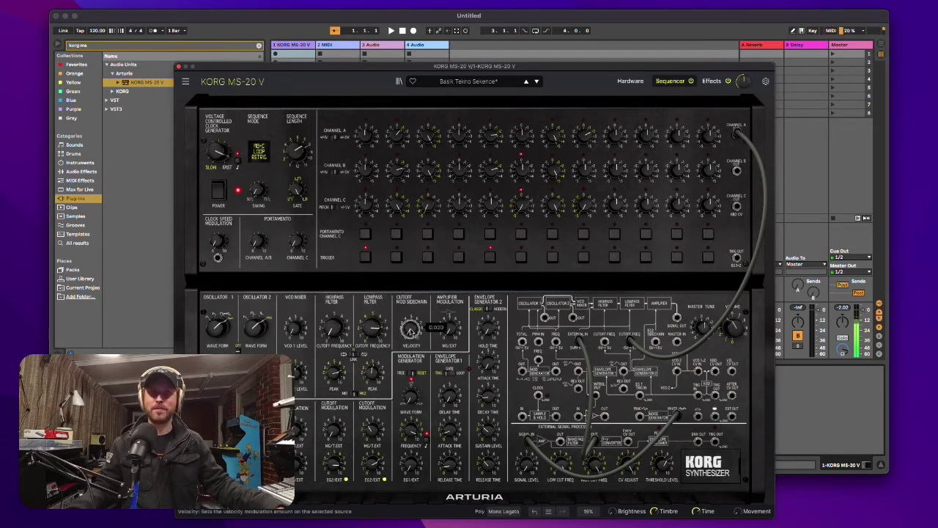
{"action": "left_click_drag", "start_coordinate": [410, 328], "coordinate": [417, 234]}
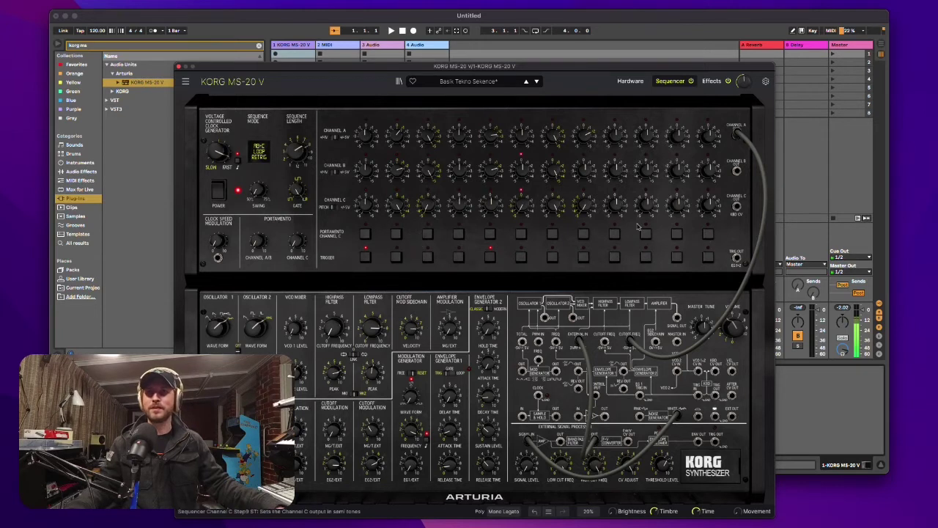
{"action": "left_click_drag", "start_coordinate": [740, 333], "coordinate": [739, 312]}
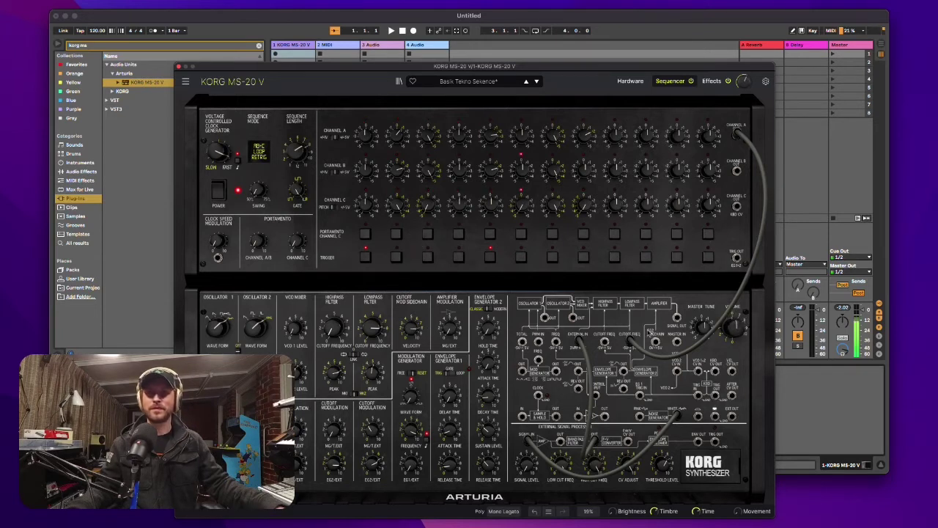
{"action": "left_click_drag", "start_coordinate": [373, 337], "coordinate": [372, 398]}
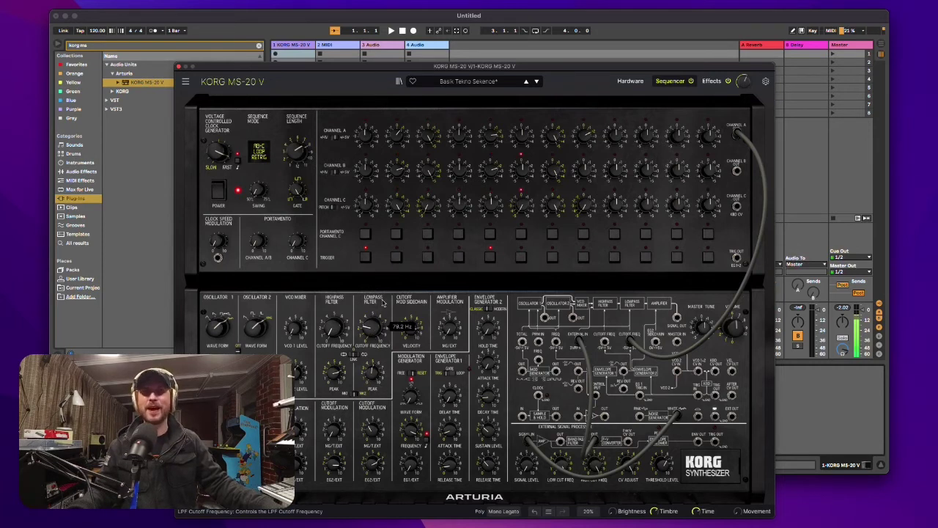
Turn the sequencer's power off and on again and try its clock speed control
{"action": "left_click", "coordinate": [222, 192]}
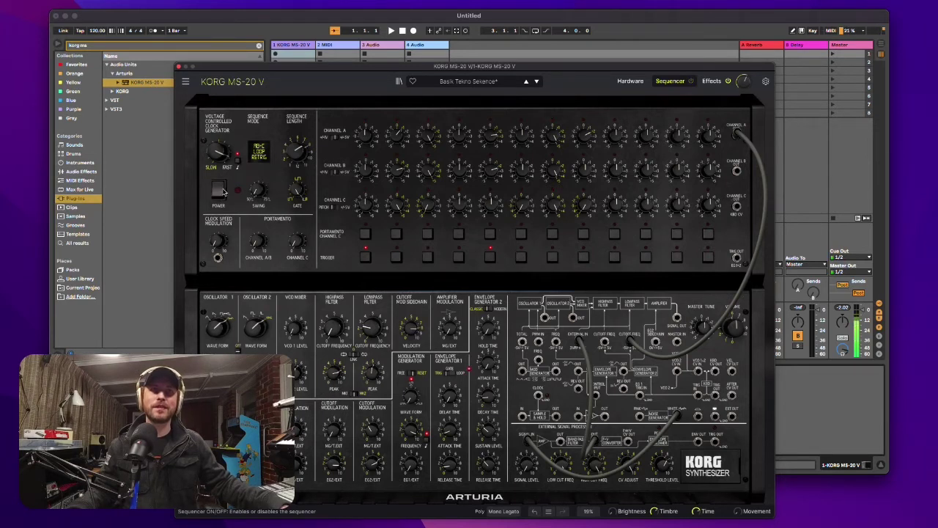
{"action": "left_click", "coordinate": [225, 192]}
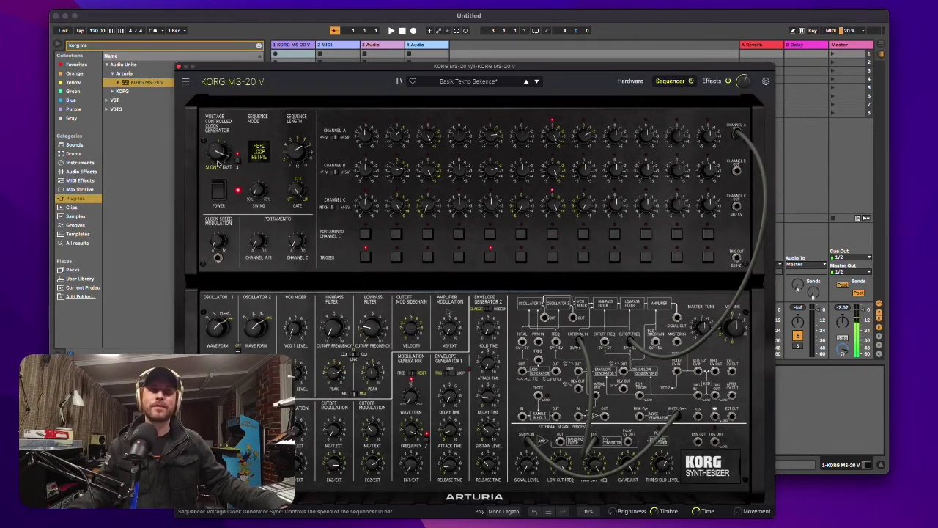
{"action": "left_click_drag", "start_coordinate": [219, 207], "coordinate": [219, 167]}
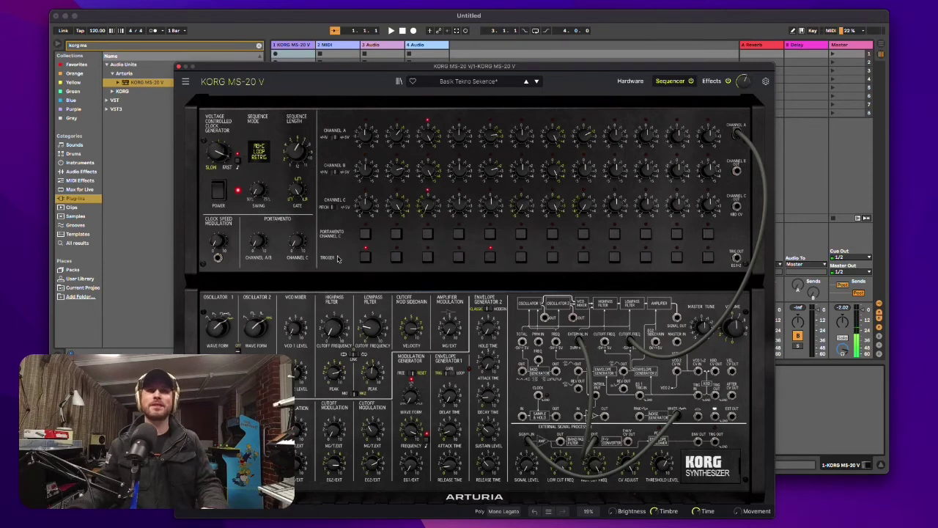
Load the An Ending preset from the Drums category and move on to the Bucket Drop preset
{"action": "left_click", "coordinate": [466, 85]}
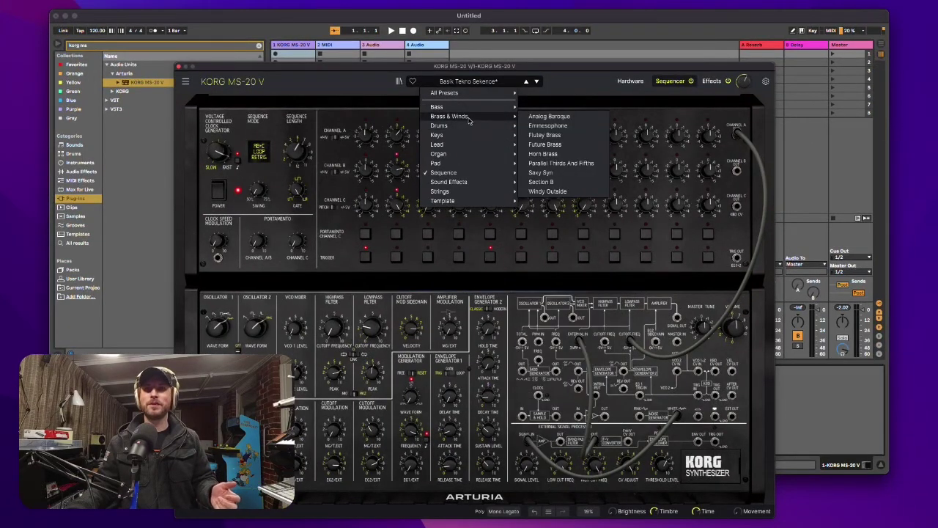
{"action": "mouse_move", "coordinate": [470, 129]}
{"action": "left_click", "coordinate": [543, 126]}
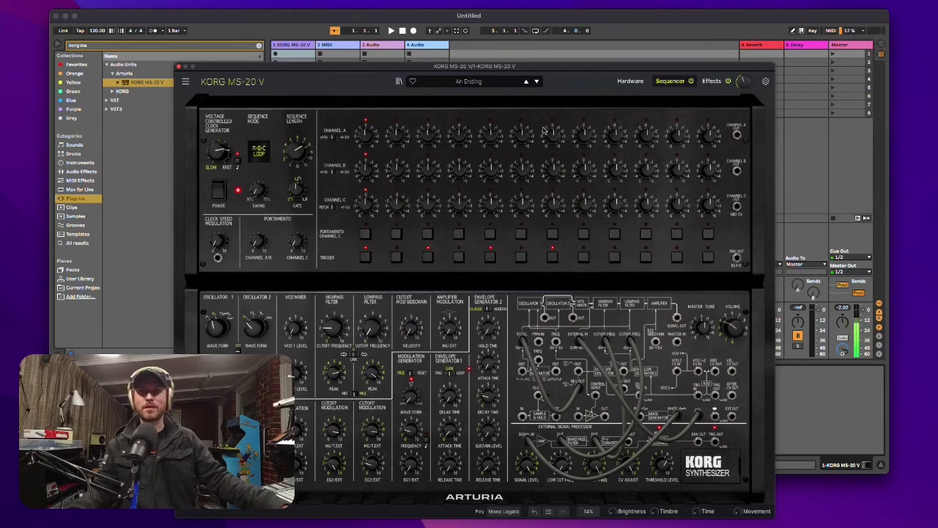
{"action": "left_click", "coordinate": [538, 83]}
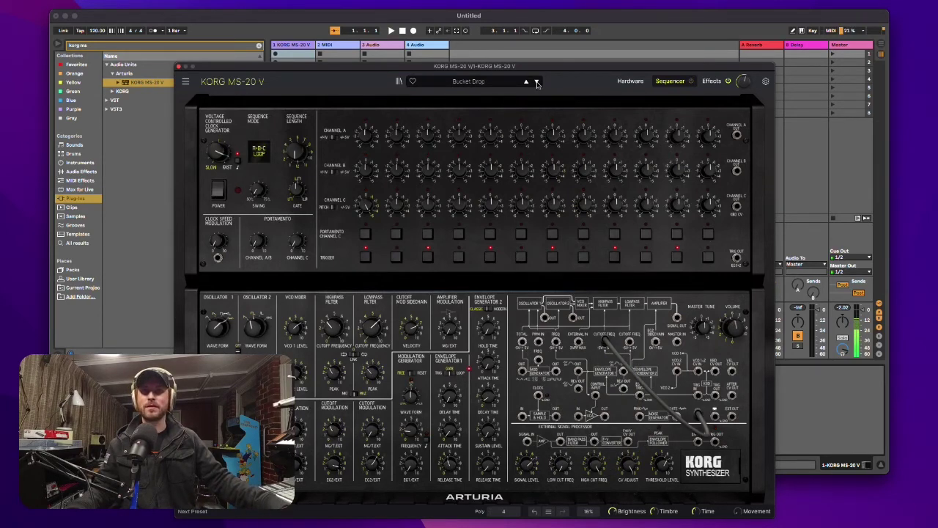
Step forward through the drum presets to Hard Time and raise its lowpass cutoff to about 1321 Hz and its highpass cutoff
{"action": "left_click", "coordinate": [537, 83]}
{"action": "left_click", "coordinate": [538, 83]}
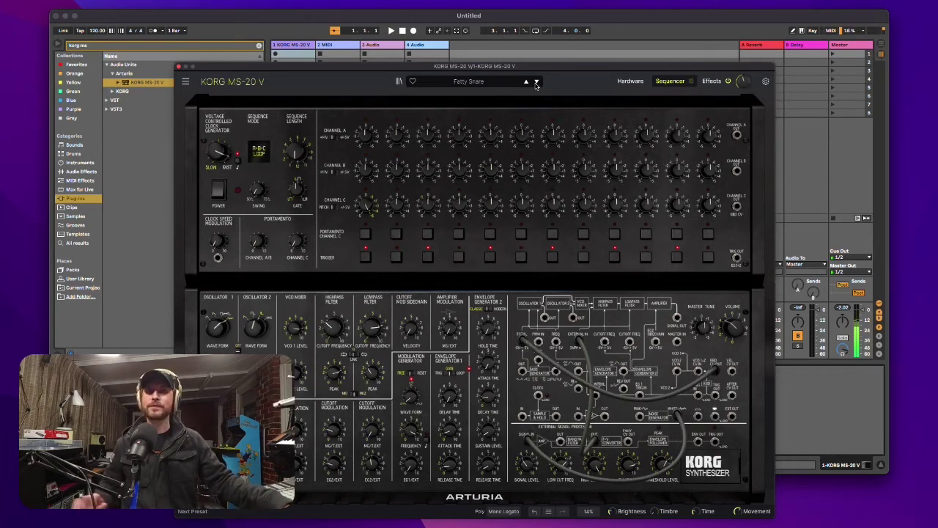
{"action": "left_click", "coordinate": [537, 83]}
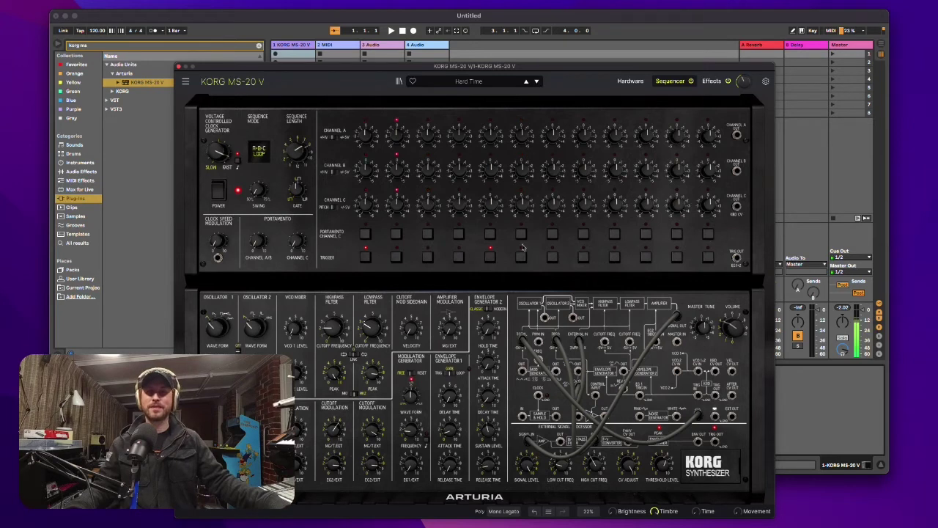
{"action": "left_click_drag", "start_coordinate": [372, 331], "coordinate": [372, 292]}
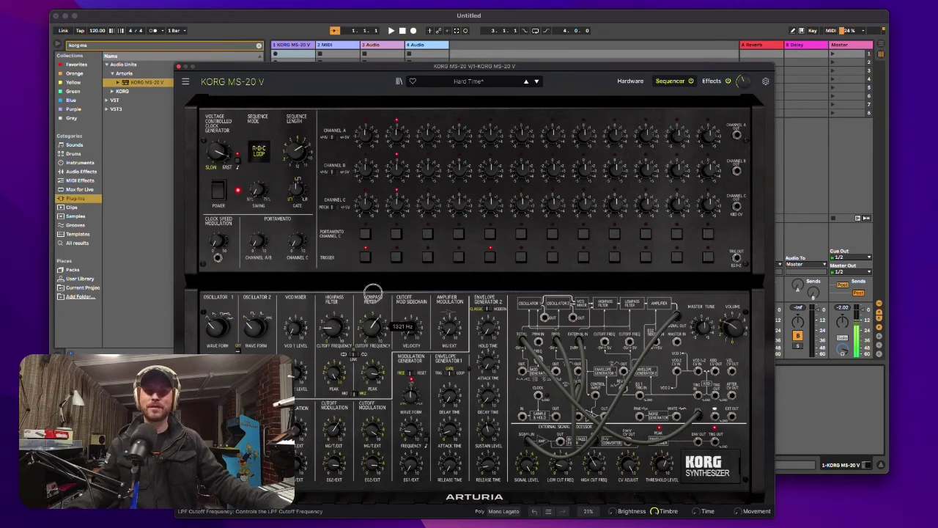
{"action": "left_click_drag", "start_coordinate": [334, 324], "coordinate": [341, 287]}
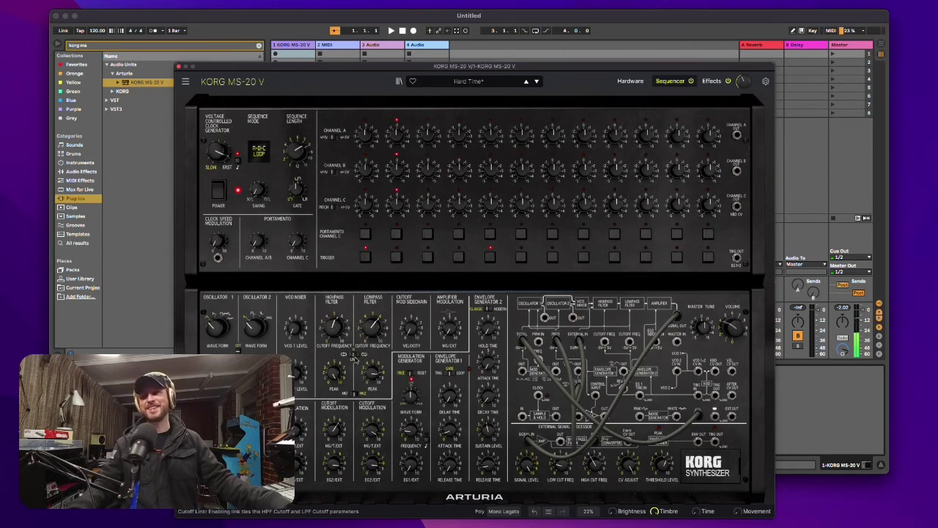
Load the Car Keys preset from the Keys category
{"action": "left_click", "coordinate": [469, 82]}
{"action": "mouse_move", "coordinate": [463, 135]}
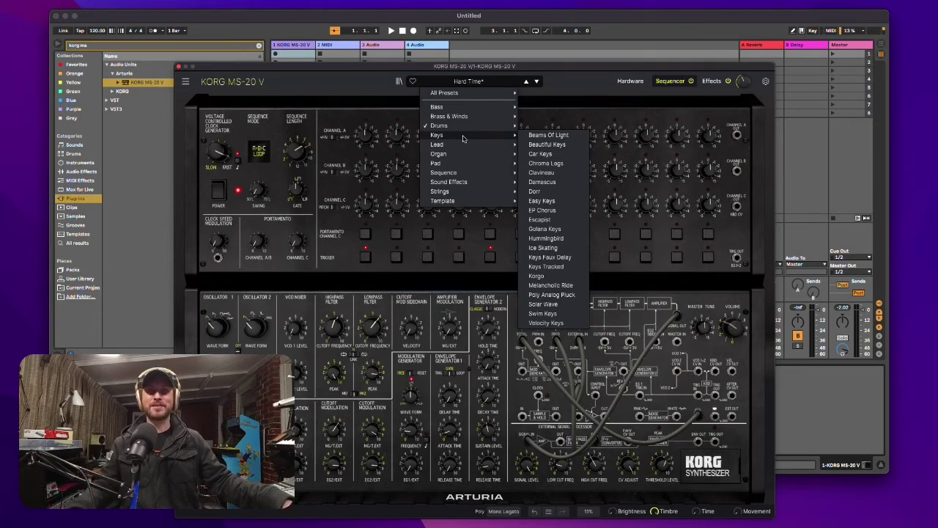
{"action": "left_click", "coordinate": [542, 154]}
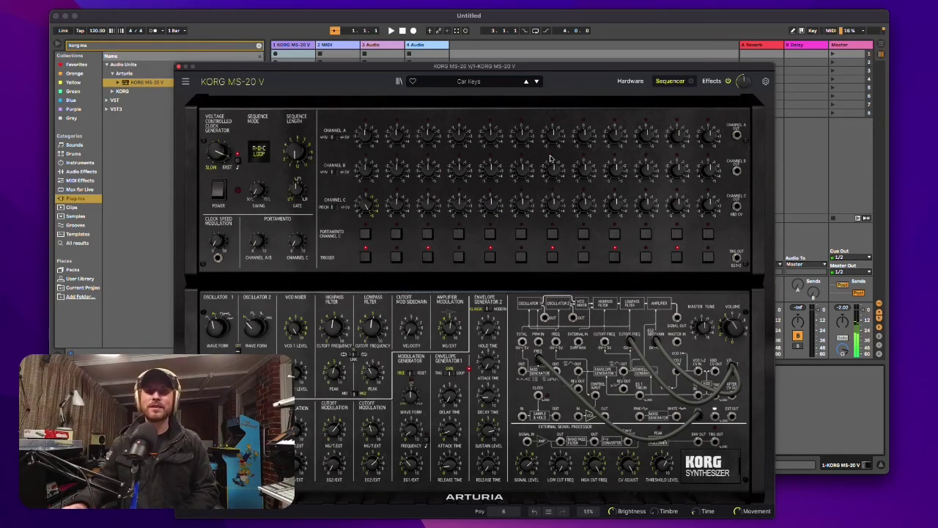
Audition the following keys presets one by one, passing Chrome Legs, Dorr, Easy Keys and Escapist, until Golana Keys is loaded
{"action": "left_click", "coordinate": [537, 82]}
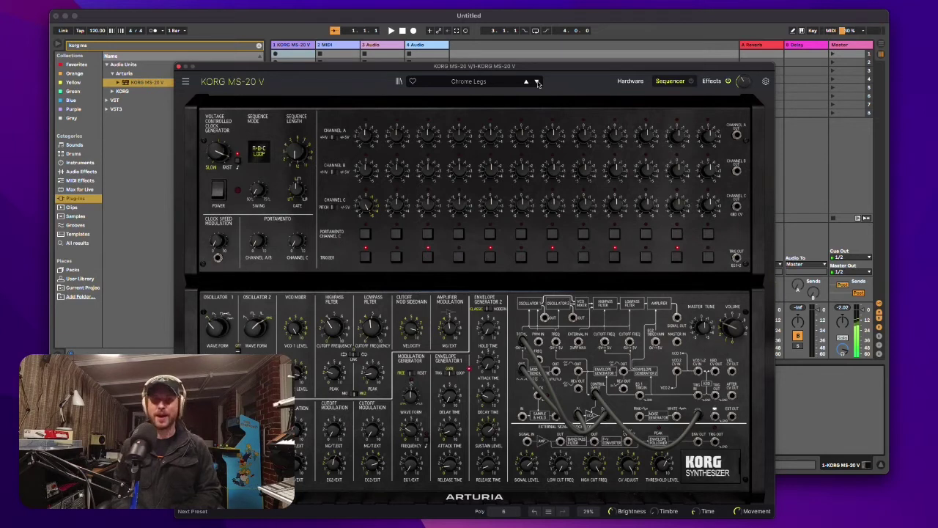
{"action": "left_click", "coordinate": [538, 82]}
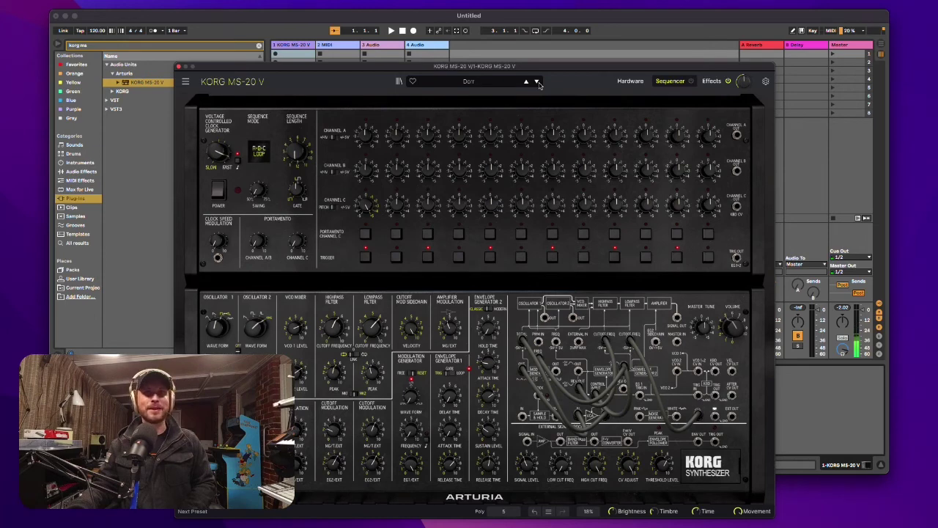
{"action": "left_click", "coordinate": [538, 83]}
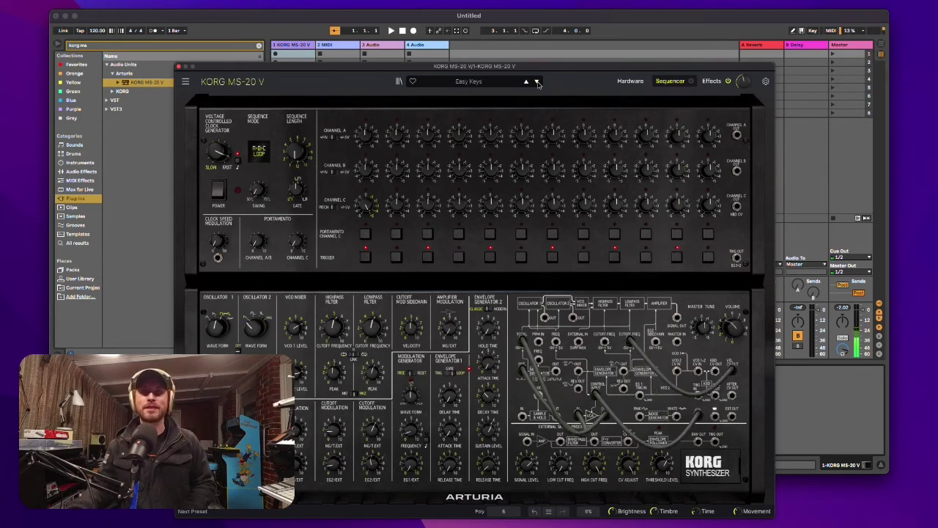
{"action": "left_click", "coordinate": [538, 82]}
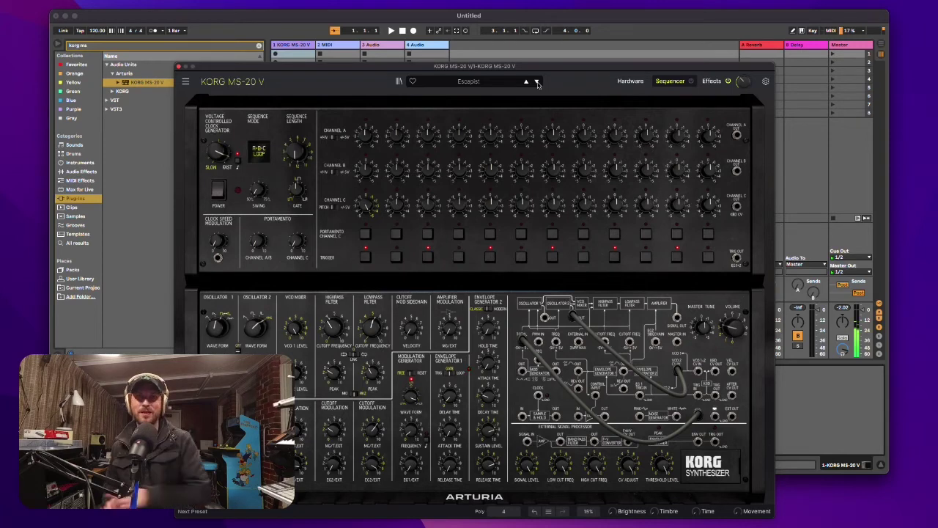
{"action": "left_click", "coordinate": [538, 82]}
Load the Ancient Wind preset from the Lead category
{"action": "left_click", "coordinate": [499, 82]}
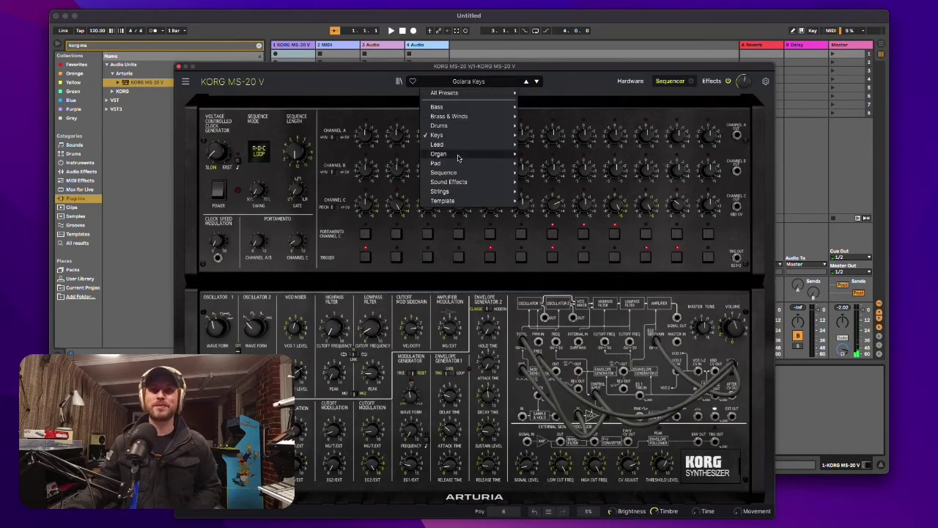
{"action": "mouse_move", "coordinate": [460, 162]}
{"action": "left_click", "coordinate": [577, 144]}
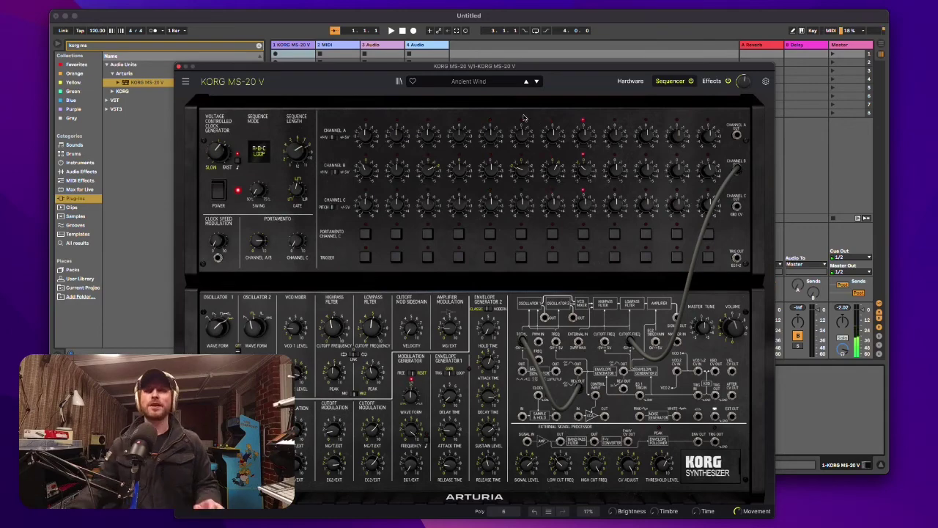
Audition the Bolt preset from the Pad category and switch to the Descendants pad preset
{"action": "left_click", "coordinate": [504, 83]}
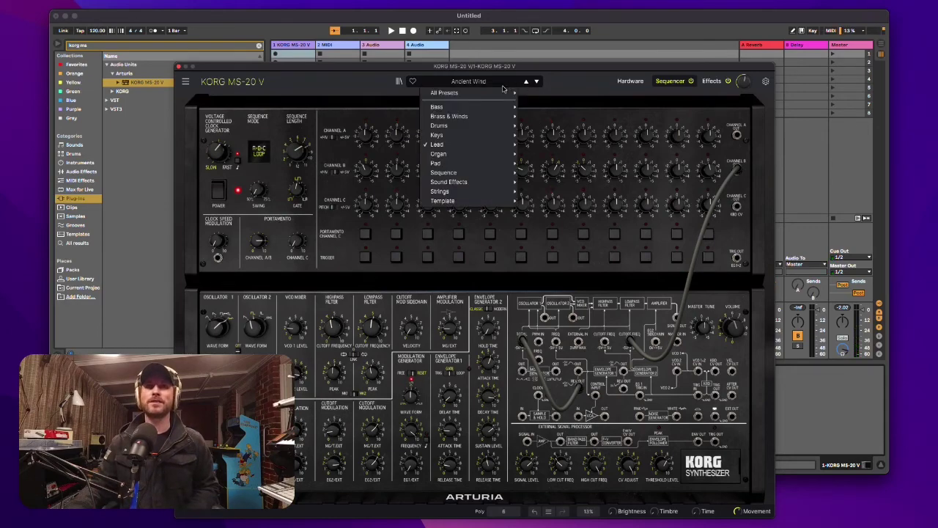
{"action": "mouse_move", "coordinate": [467, 145]}
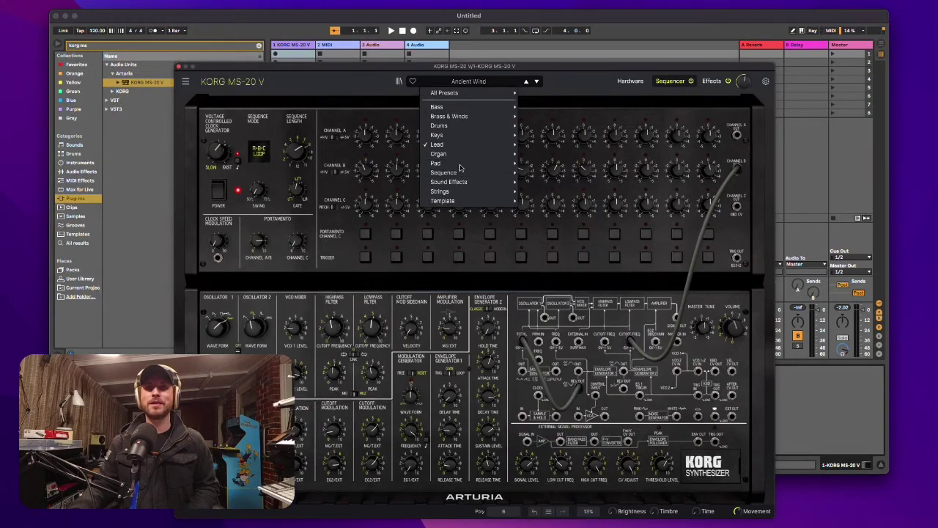
{"action": "mouse_move", "coordinate": [462, 159]}
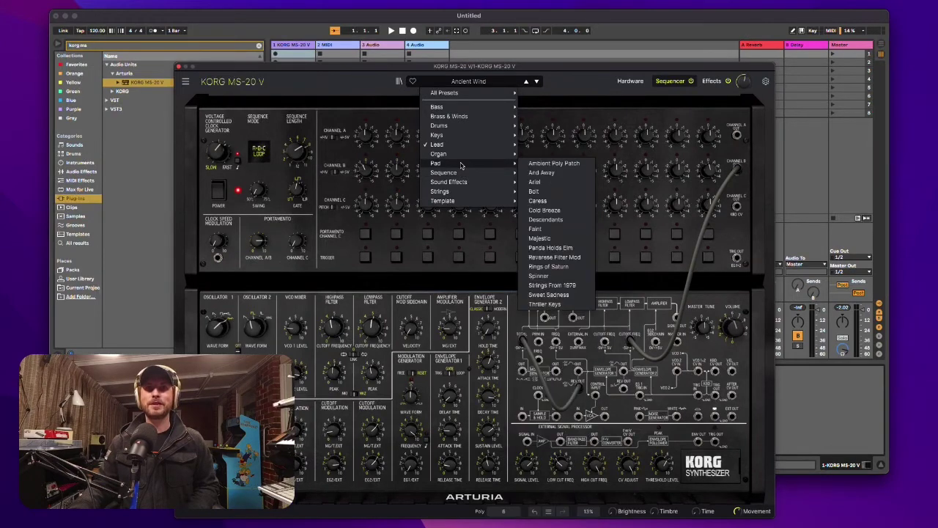
{"action": "left_click", "coordinate": [550, 192]}
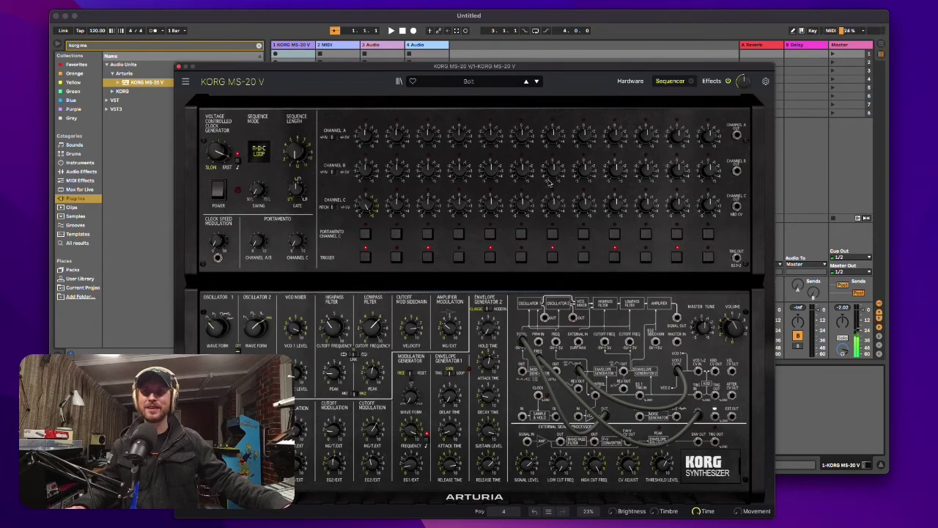
{"action": "left_click", "coordinate": [480, 82]}
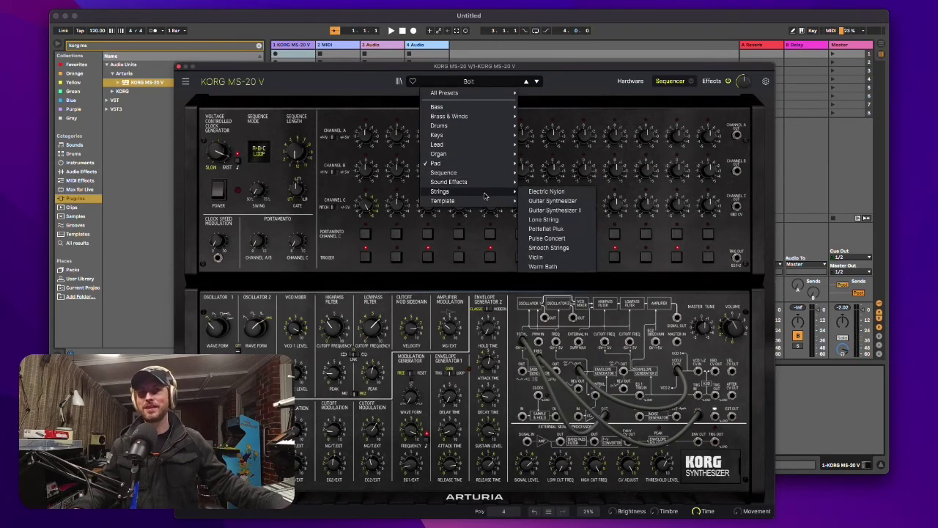
{"action": "mouse_move", "coordinate": [473, 162]}
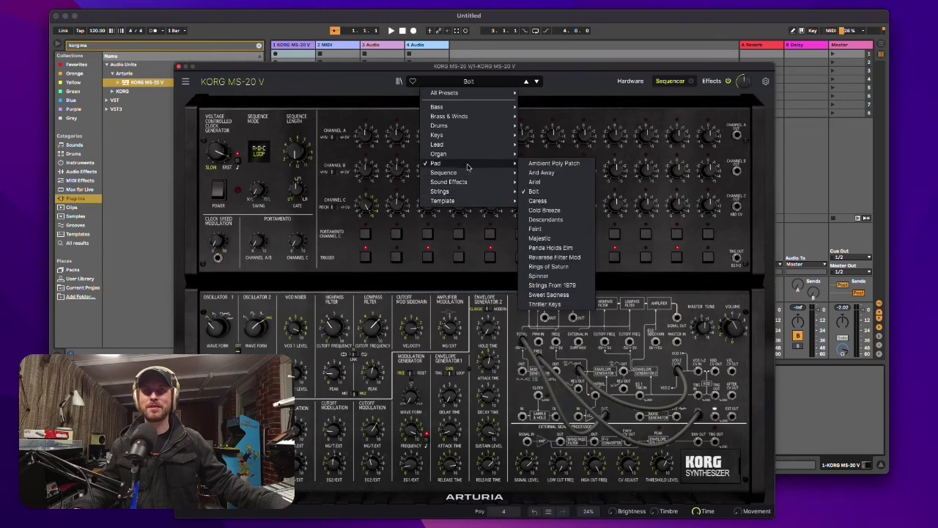
{"action": "left_click", "coordinate": [559, 219]}
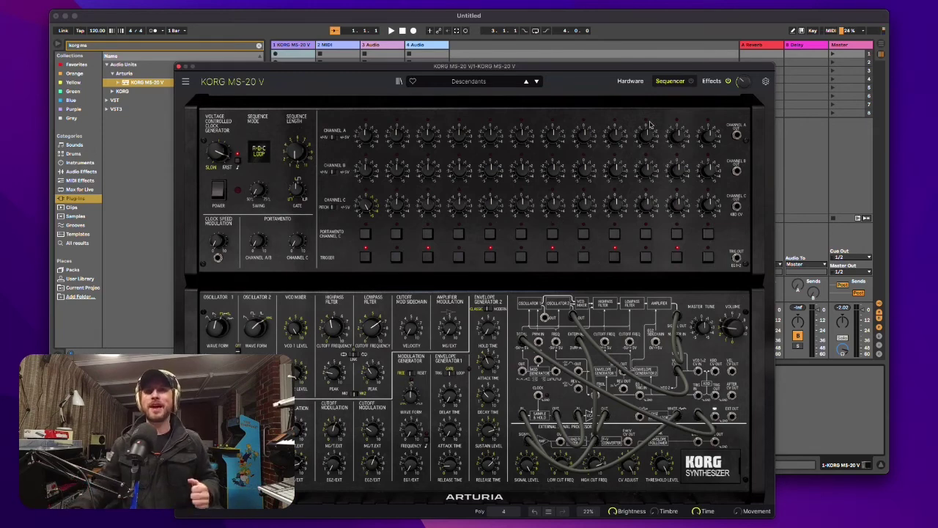
Show the synth's hardware view and its effects section, and look over the types available for the first effect without changing it
{"action": "left_click", "coordinate": [633, 84]}
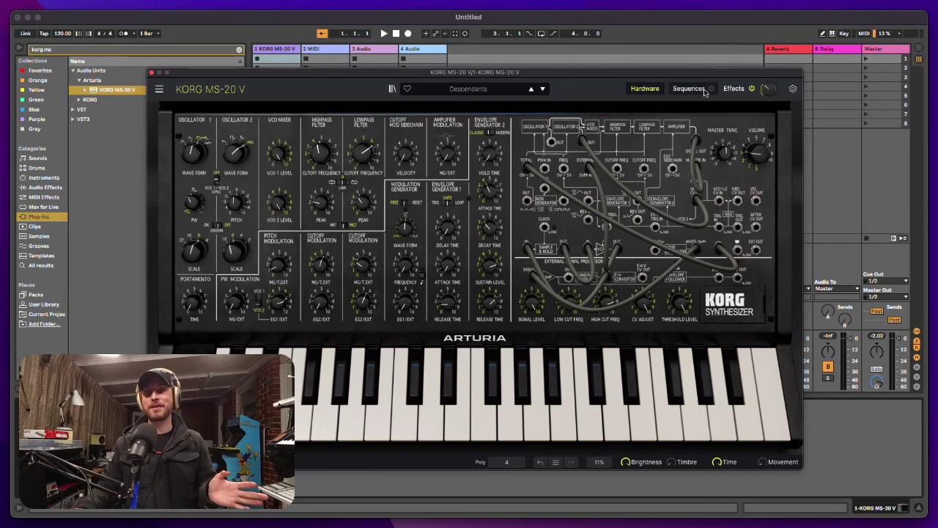
{"action": "left_click", "coordinate": [735, 88]}
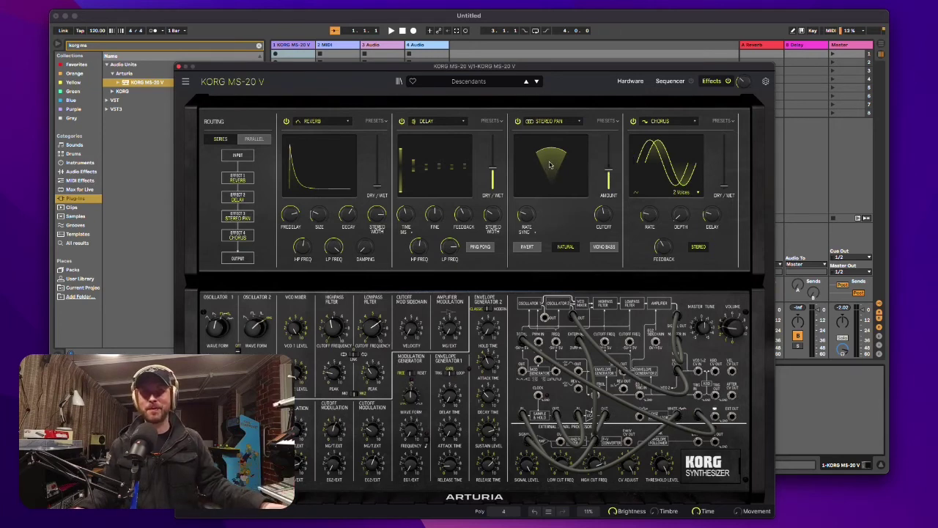
{"action": "left_click", "coordinate": [327, 123]}
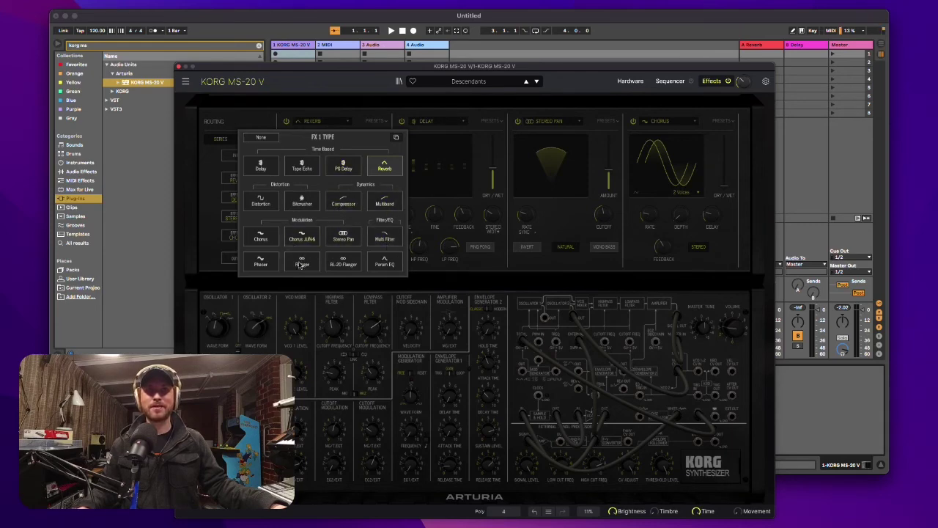
{"action": "left_click", "coordinate": [455, 192]}
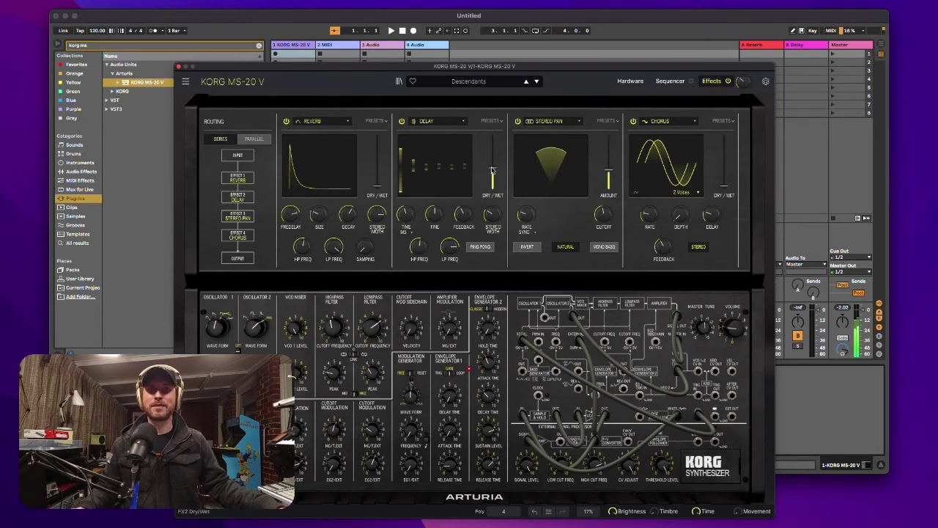
Raise the delay's dry/wet mix to maximum, increase its feedback, and bring the mix back down to a bit under half
{"action": "left_click_drag", "start_coordinate": [492, 168], "coordinate": [493, 144]}
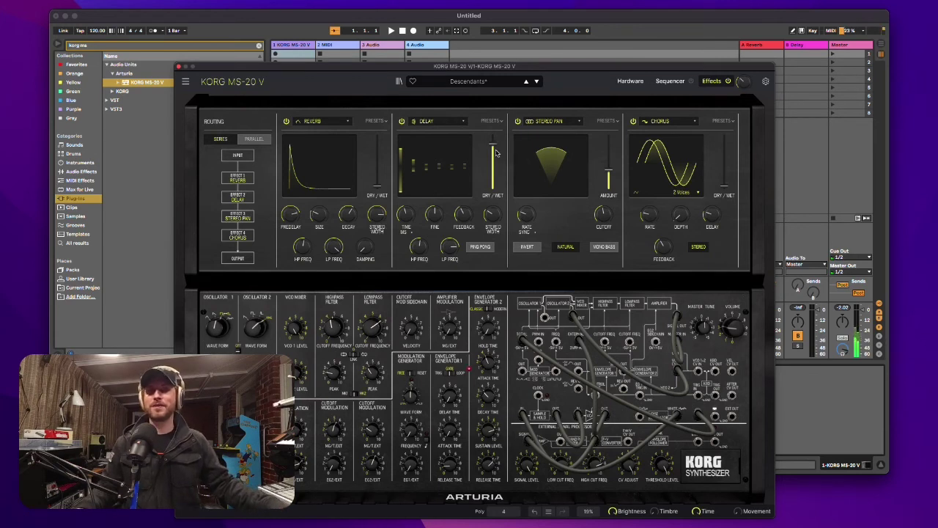
{"action": "left_click_drag", "start_coordinate": [495, 146], "coordinate": [499, 119]}
{"action": "left_click_drag", "start_coordinate": [466, 211], "coordinate": [473, 153]}
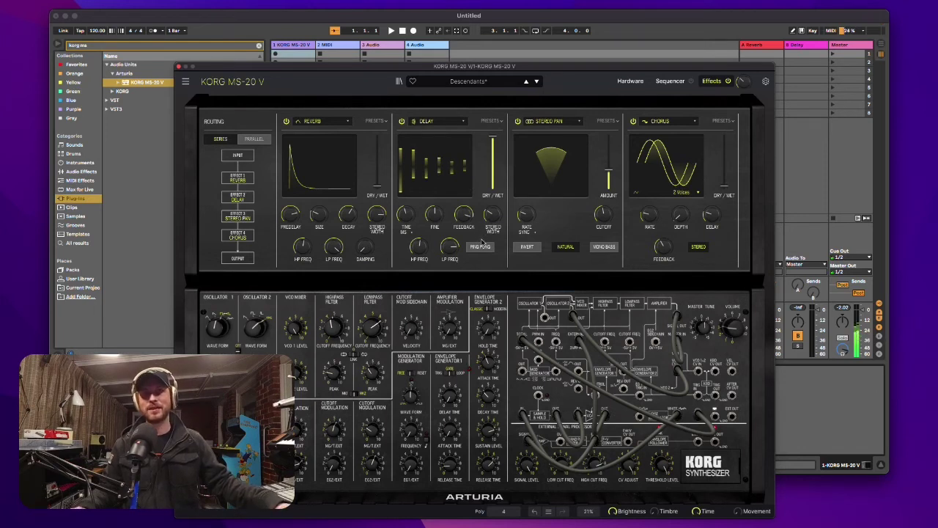
{"action": "left_click_drag", "start_coordinate": [493, 142], "coordinate": [490, 211]}
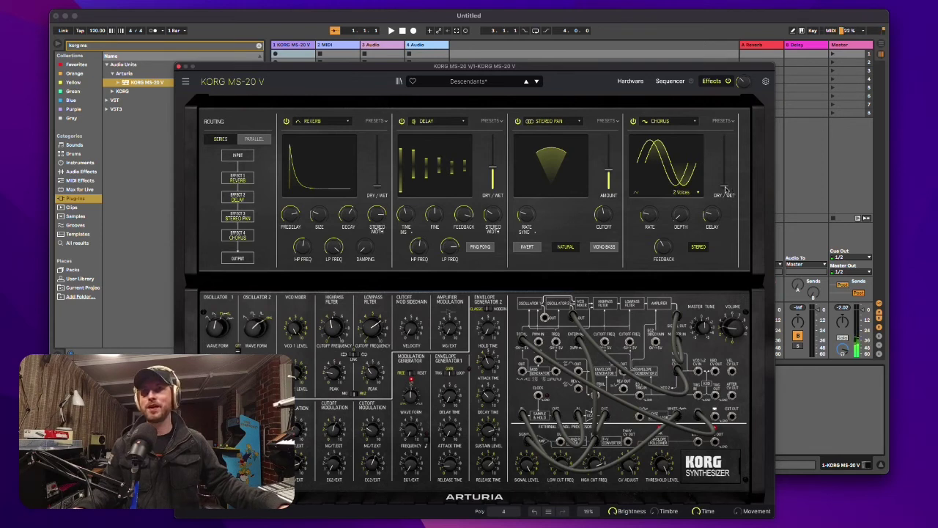
Raise the chorus dry/wet mix to about 92.4% and apply the Ensemble chorus preset
{"action": "left_click_drag", "start_coordinate": [727, 189], "coordinate": [712, 80]}
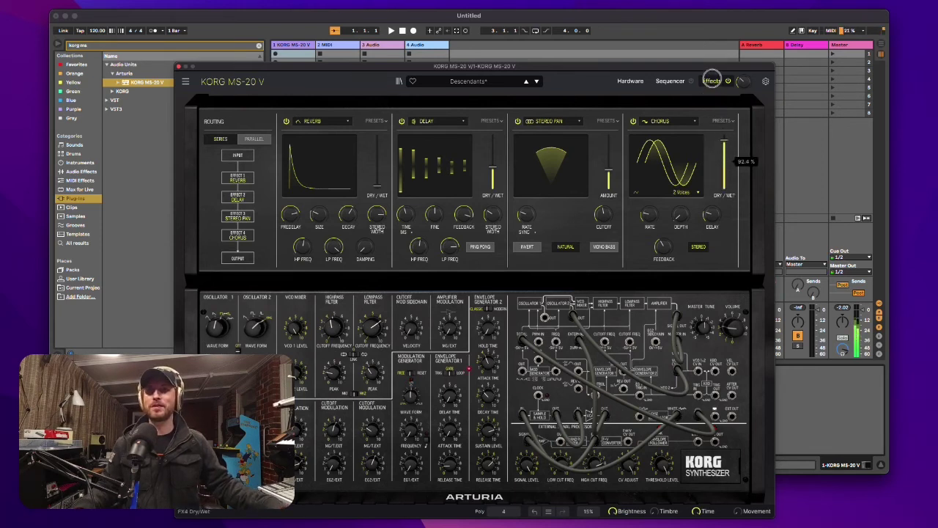
{"action": "left_click", "coordinate": [730, 122]}
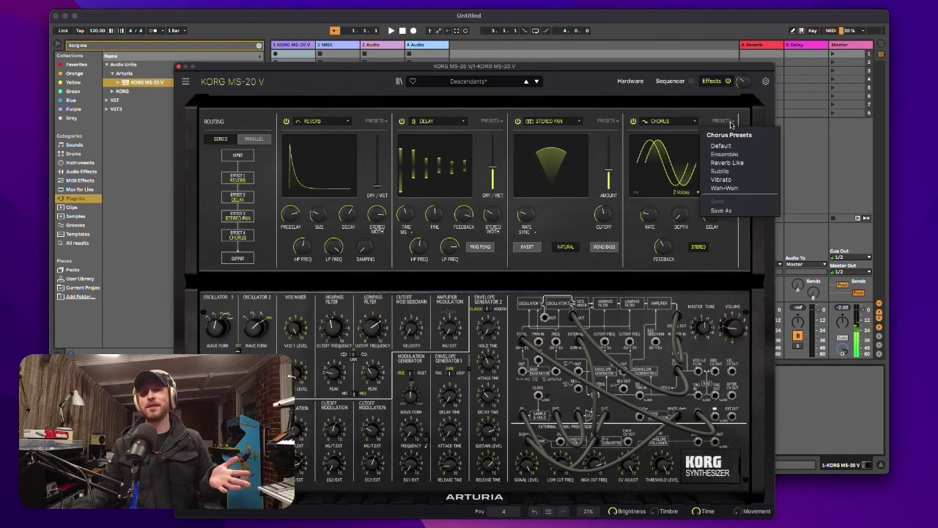
{"action": "left_click", "coordinate": [725, 155]}
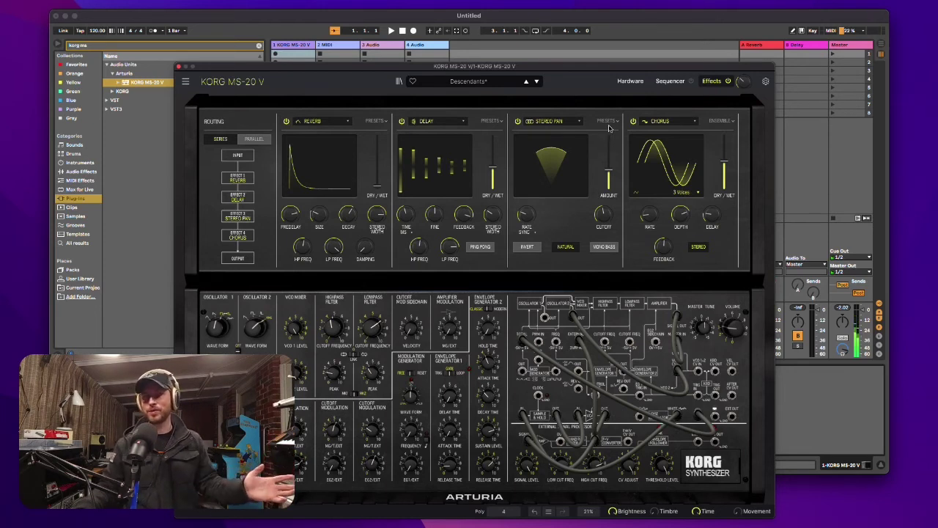
Check the stereo pan effect's preset list, and return to the hardware view to inspect the external signal processor's high cut frequency
{"action": "left_click", "coordinate": [609, 121]}
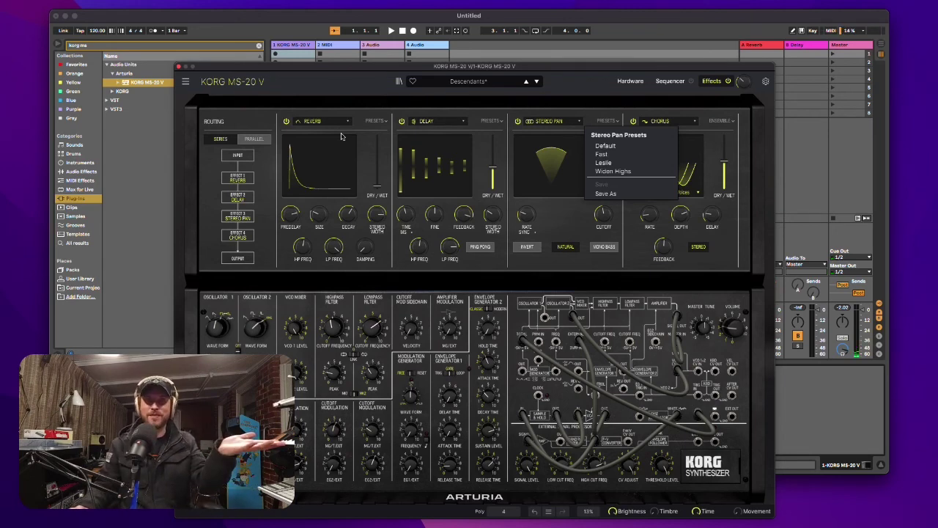
{"action": "left_click", "coordinate": [670, 80]}
{"action": "left_click", "coordinate": [664, 83]}
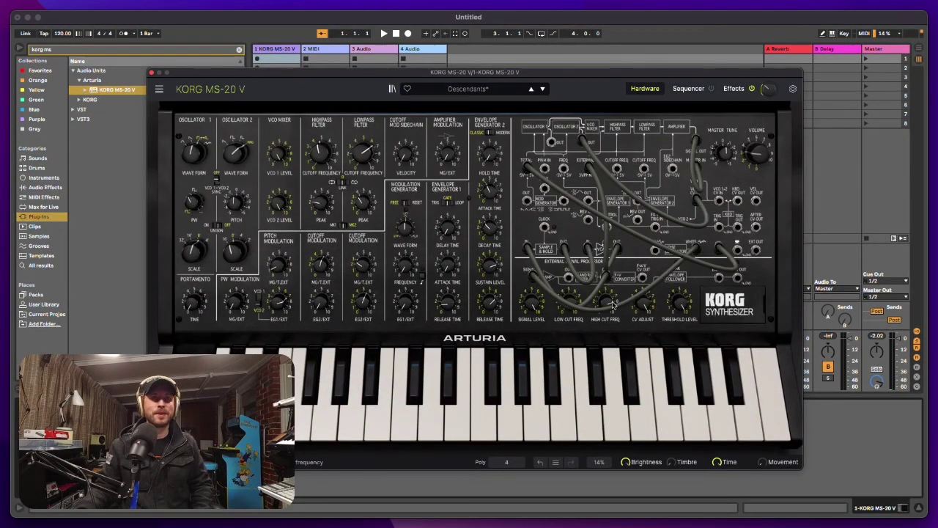
{"action": "mouse_move", "coordinate": [613, 304]}
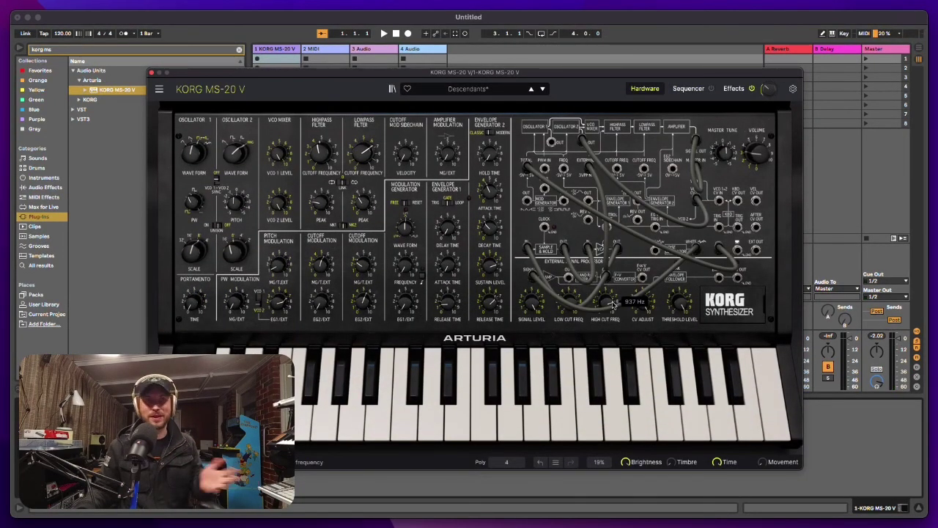